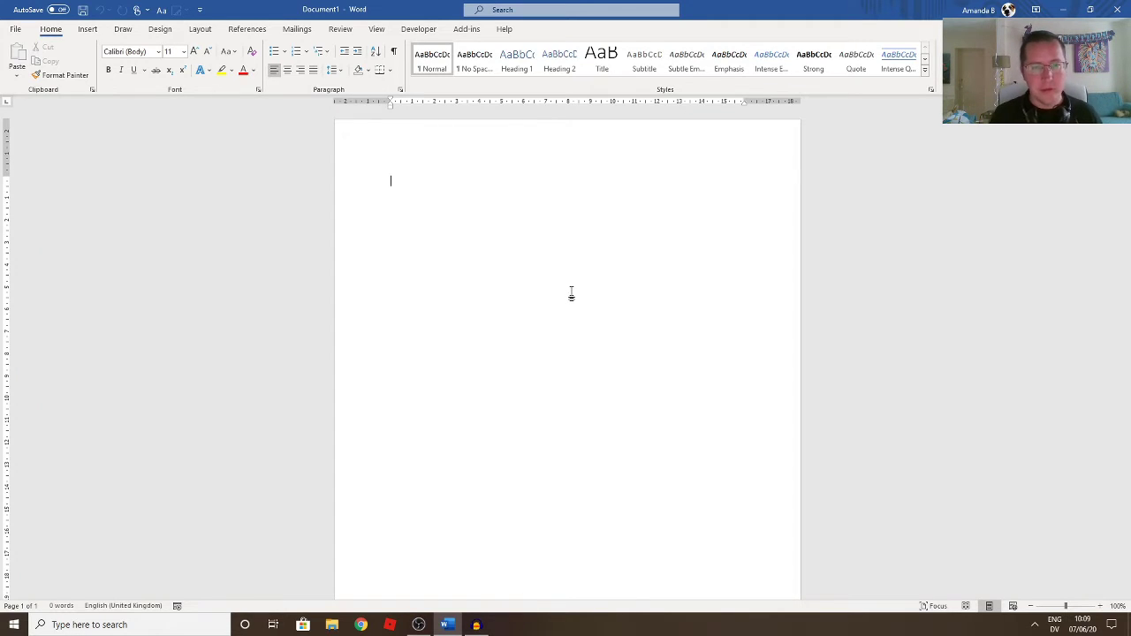
# Step: Write two paragraphs, "How are you doing today?" and "This is a way to make Word speak for you!", followed by an empty line
pyautogui.write('How are you doing today?')
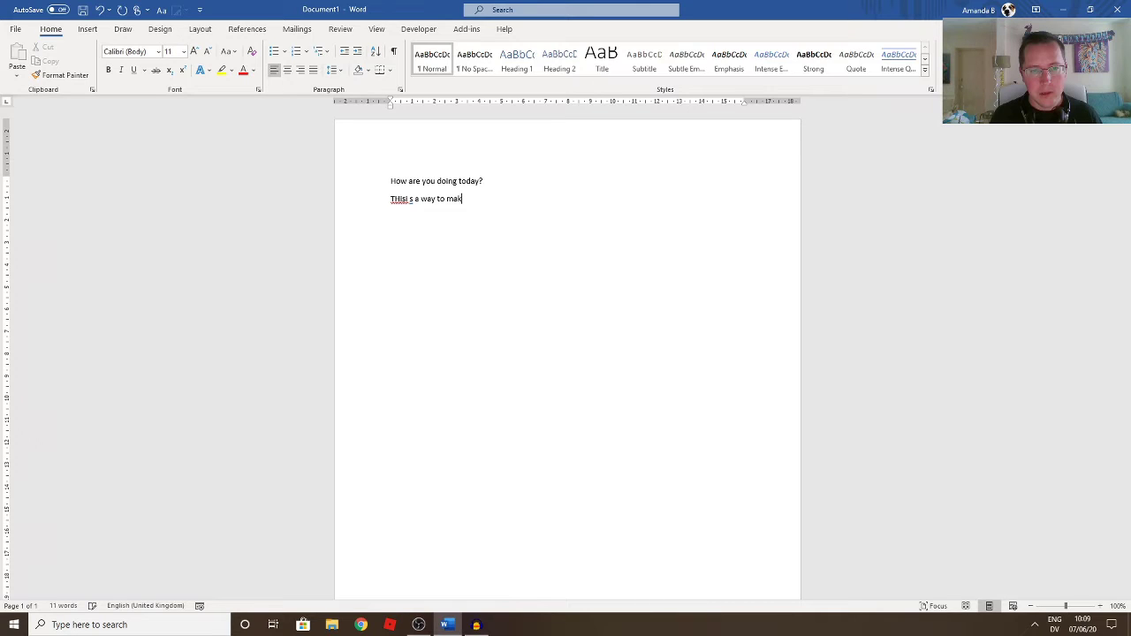
pyautogui.write('e Word speak for you')
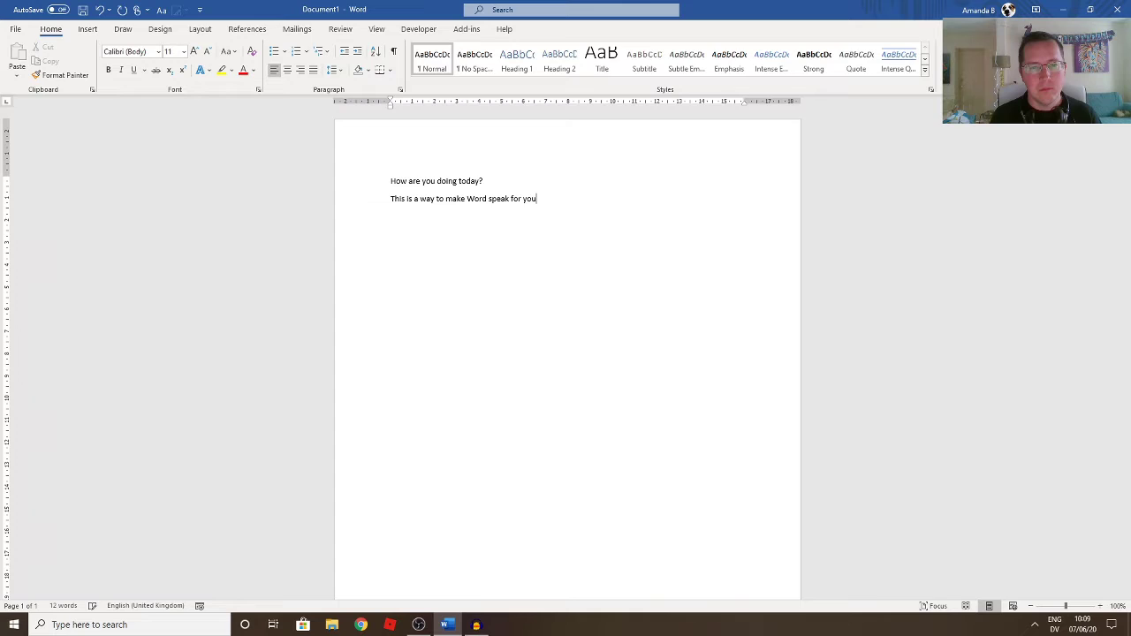
pyautogui.write('!')
pyautogui.press('Return')
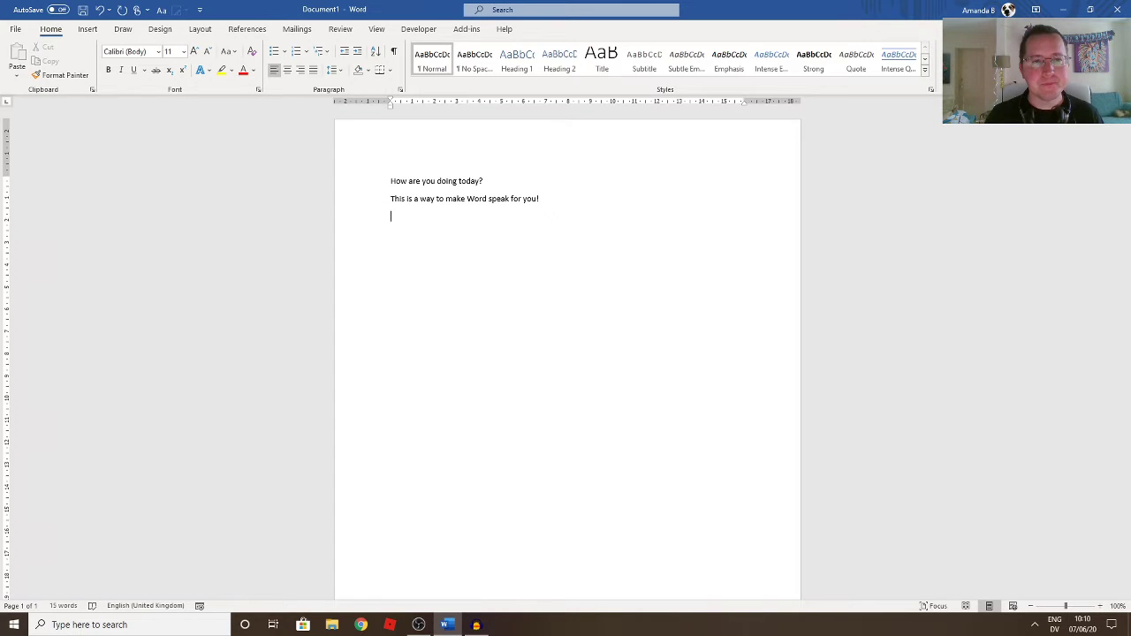
# Step: View the document in Focus mode, leave it, and turn on Line Focus in Immersive Reader
pyautogui.click(374, 29)
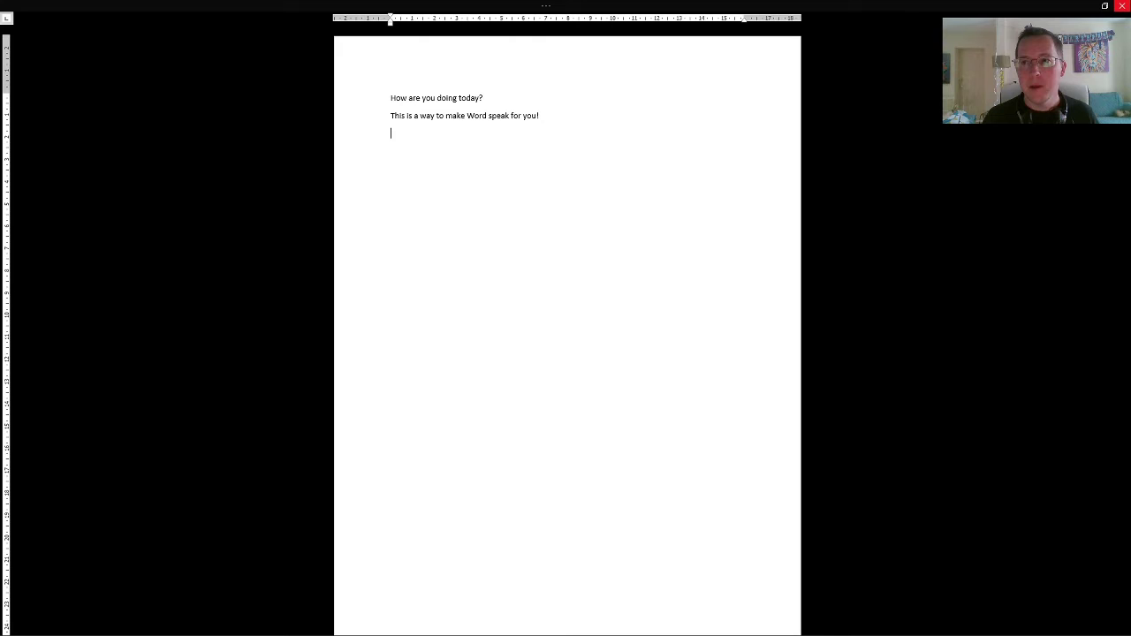
pyautogui.press('Escape')
pyautogui.write('`')
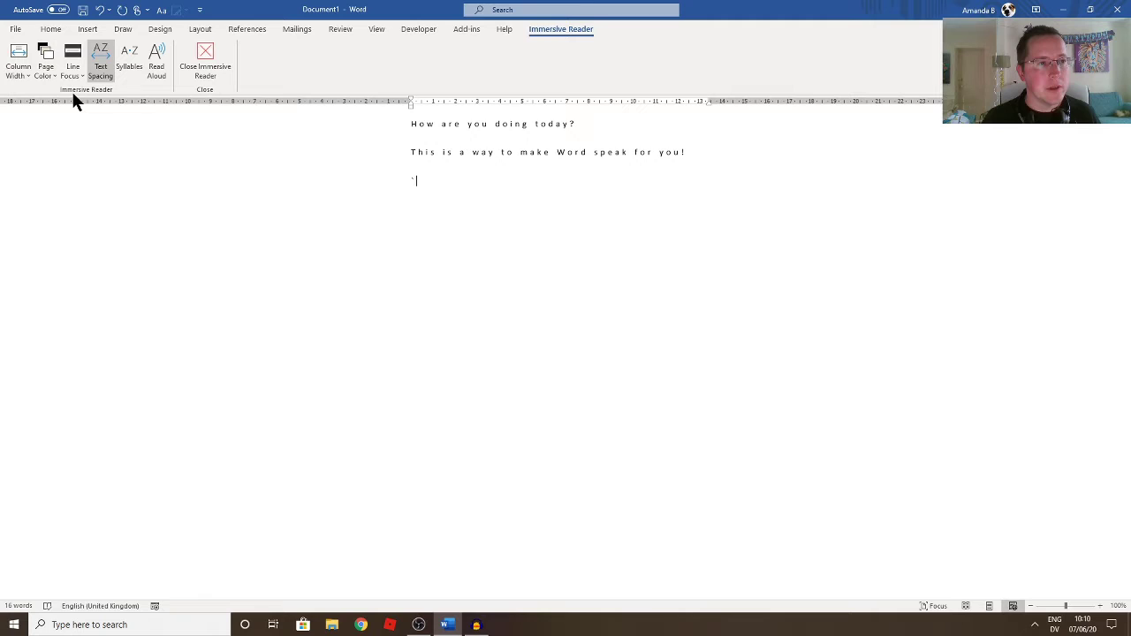
pyautogui.click(73, 56)
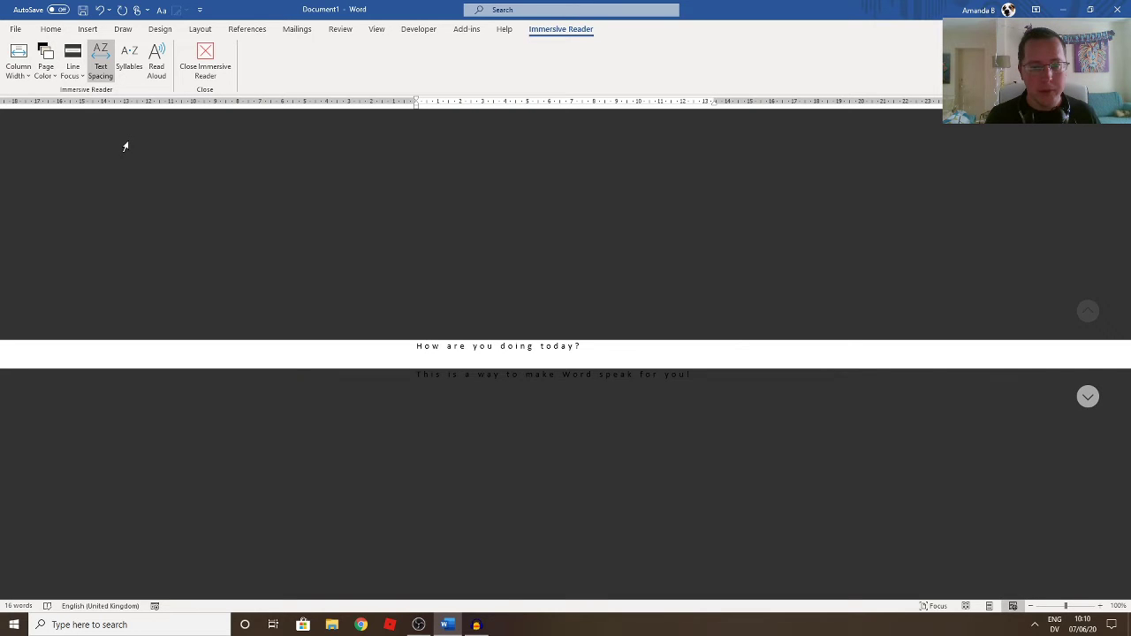
# Step: Delete the stray character and empty line below the text, and move the line focus between the two sentences
pyautogui.press('BackSpace')
pyautogui.press('BackSpace')
pyautogui.press('Up')
pyautogui.press('Down')
pyautogui.press('Up')
pyautogui.press('Down')
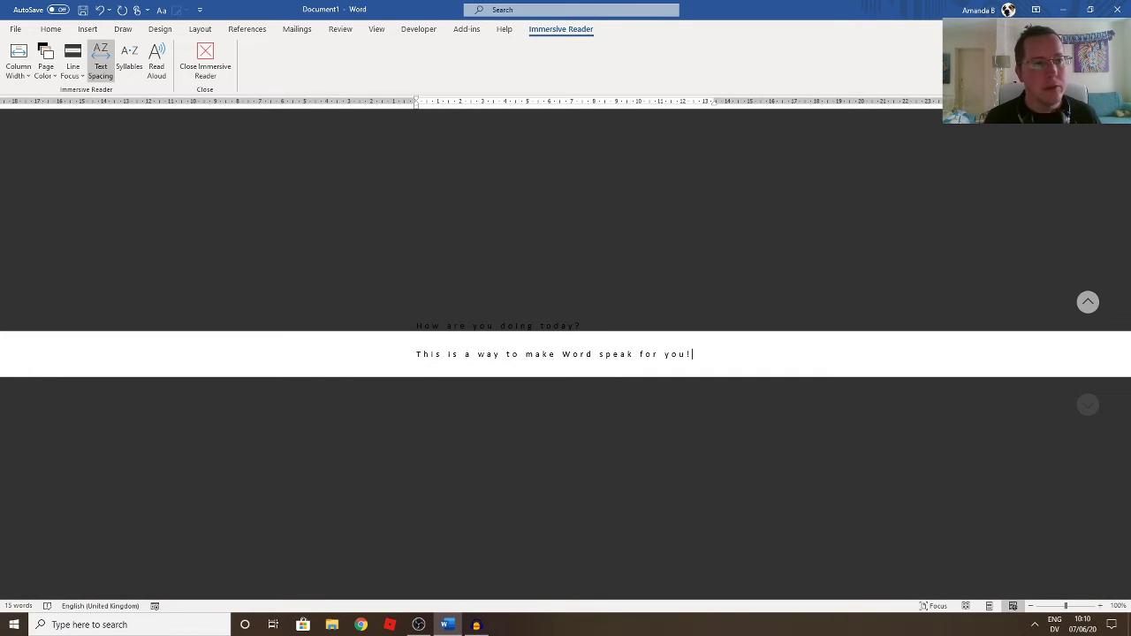
# Step: Have the text read aloud in Immersive Reader and close the reader
pyautogui.click(160, 63)
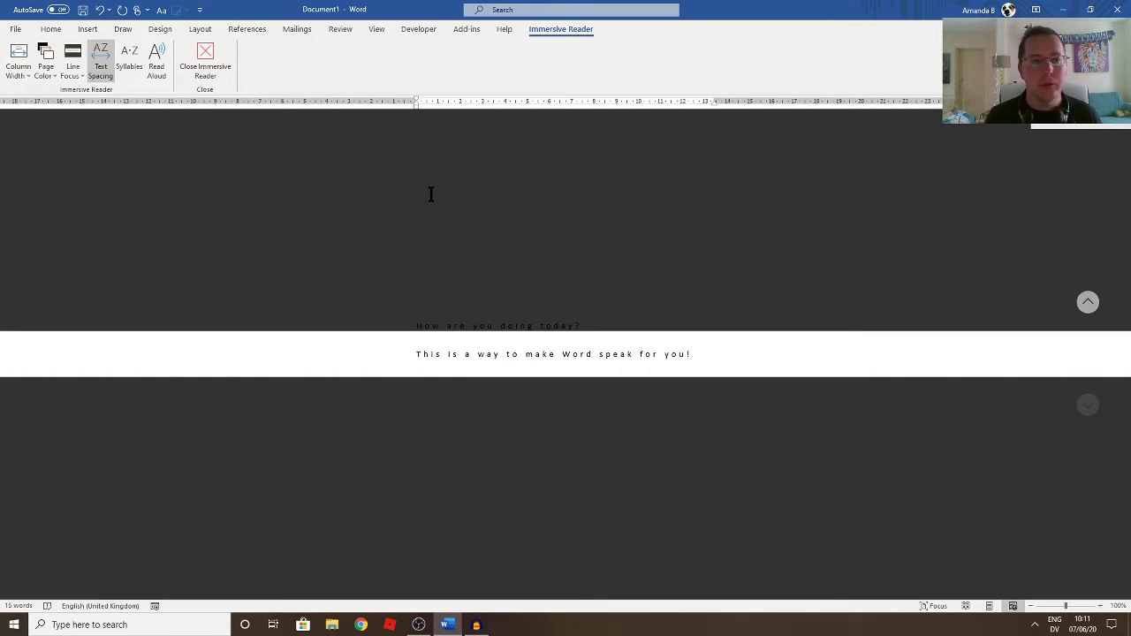
pyautogui.click(202, 77)
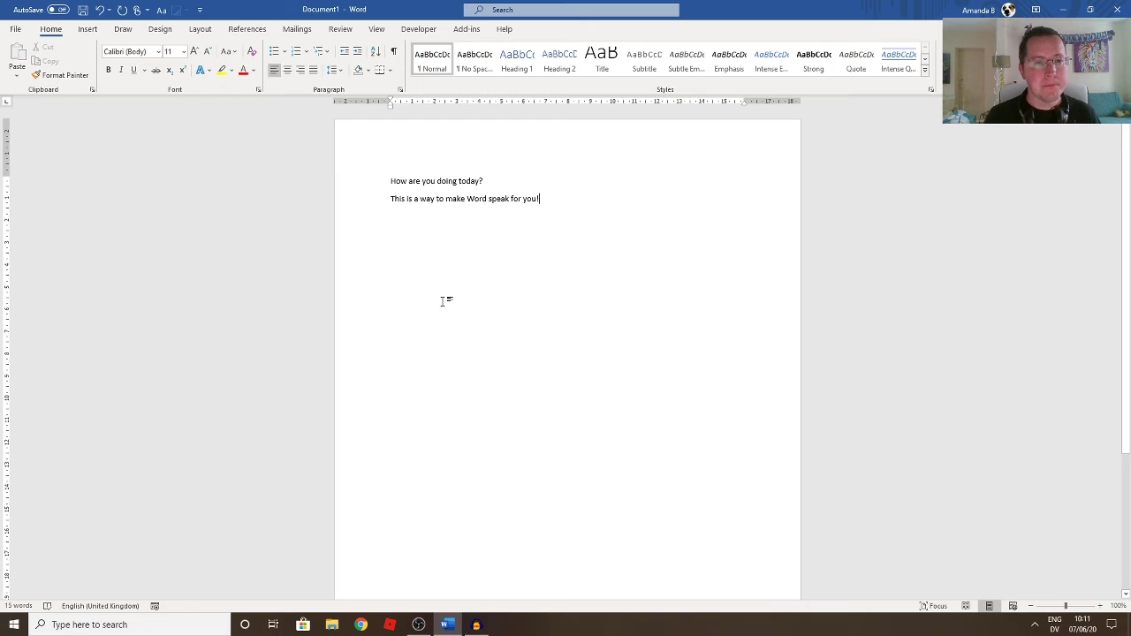
# Step: Add a new custom group to the ribbon's View tab in the Word Options ribbon customization
pyautogui.click(16, 30)
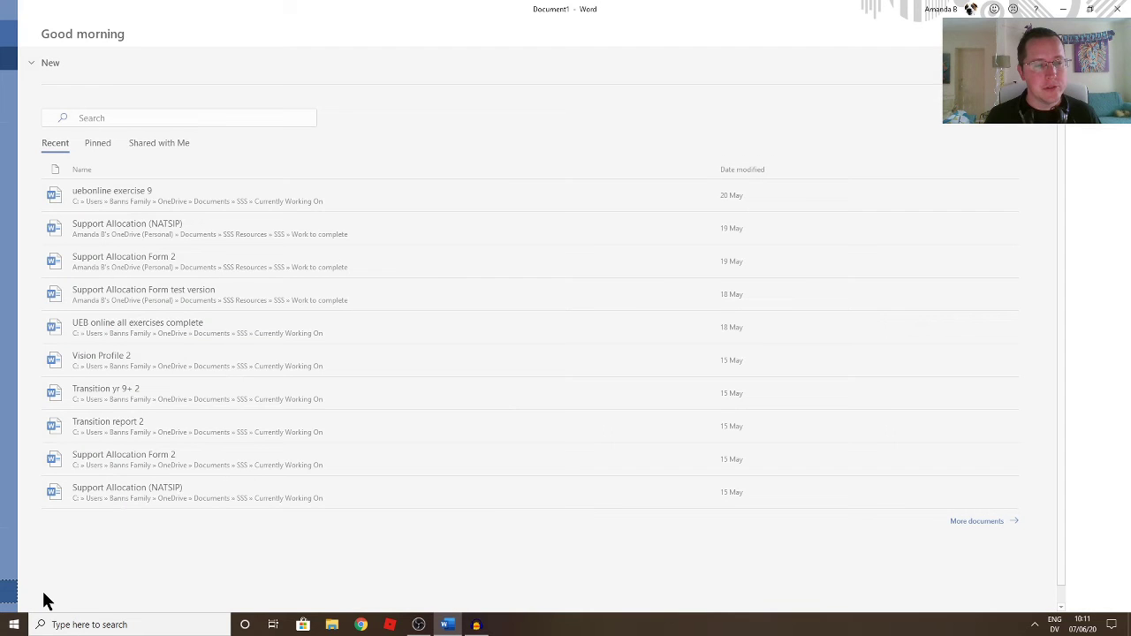
pyautogui.click(46, 601)
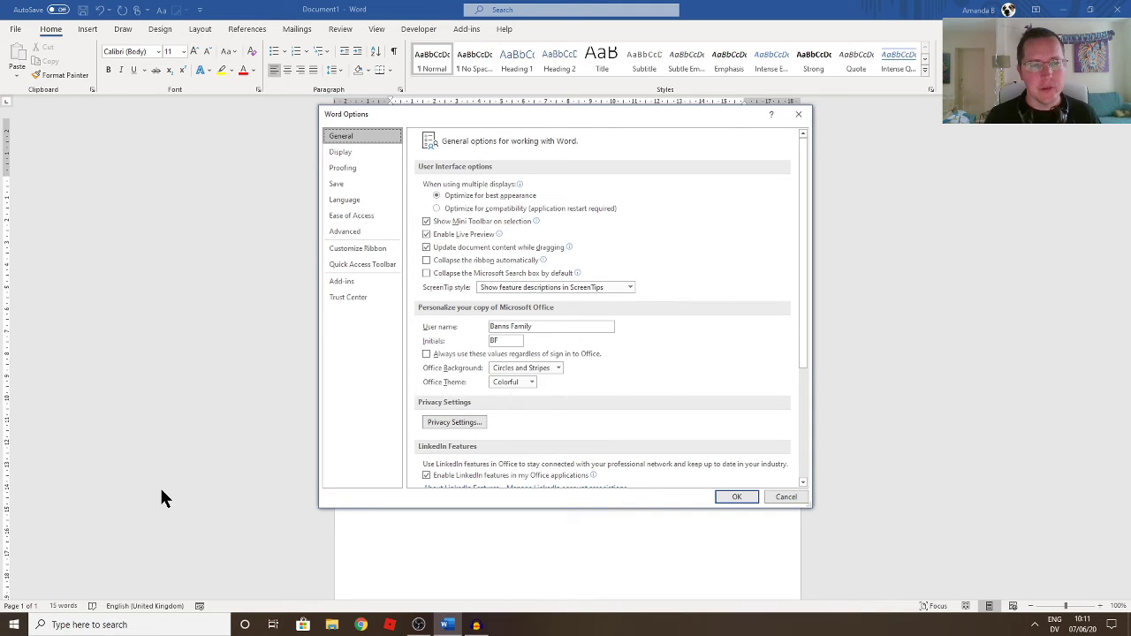
pyautogui.click(349, 255)
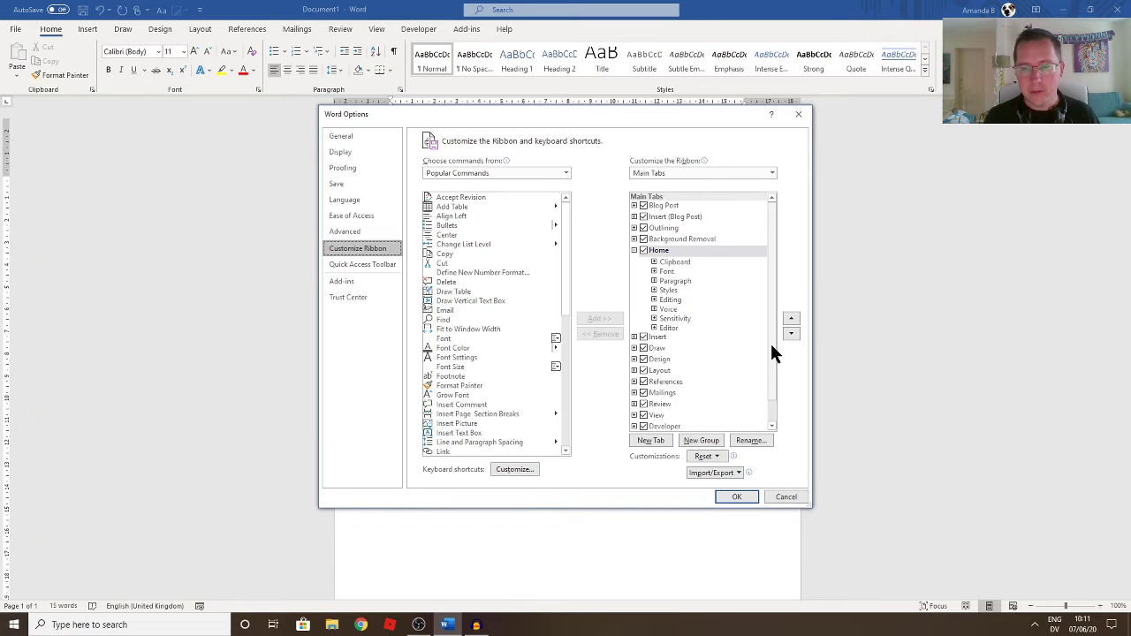
pyautogui.scroll(-1, 770, 341)
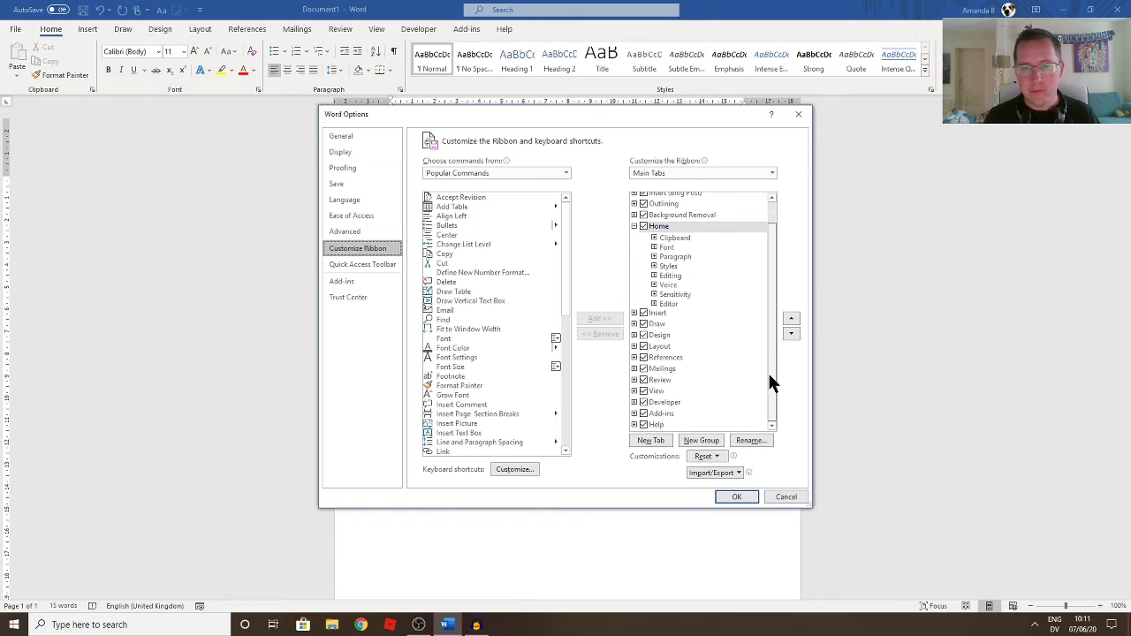
pyautogui.click(634, 391)
pyautogui.click(650, 359)
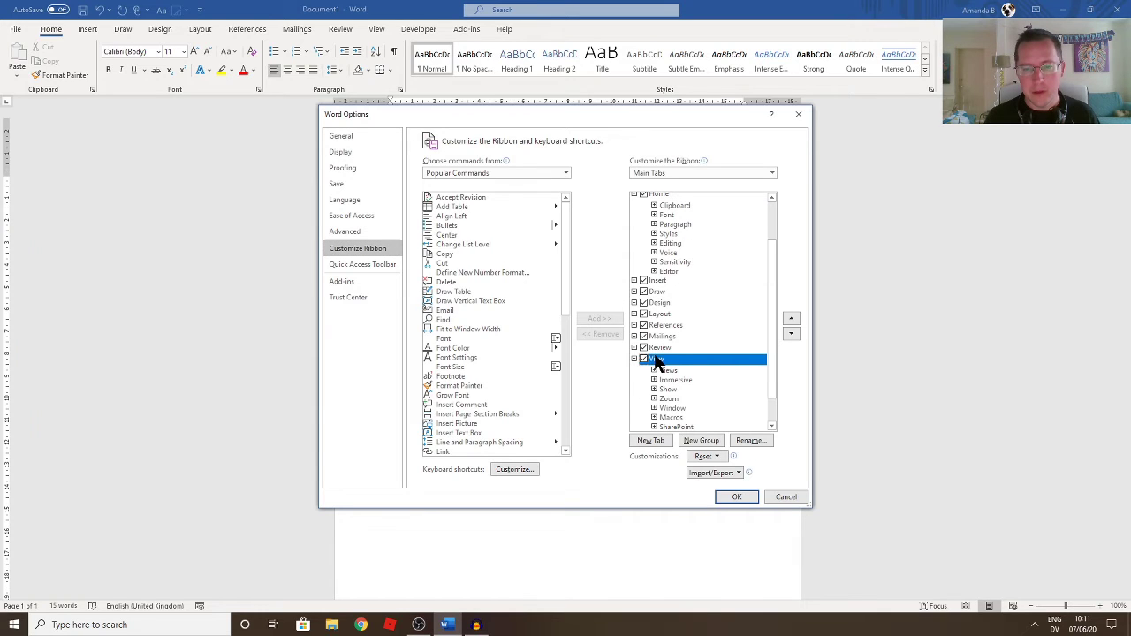
pyautogui.click(701, 440)
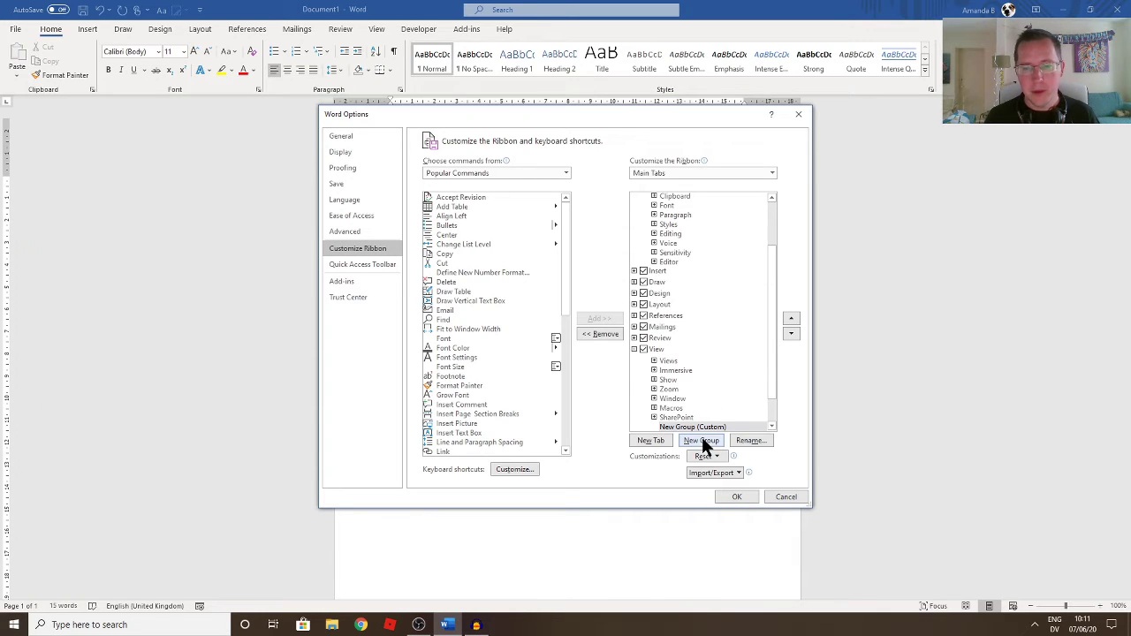
# Step: Rename the new custom group in the View tab as My Group
pyautogui.click(707, 428)
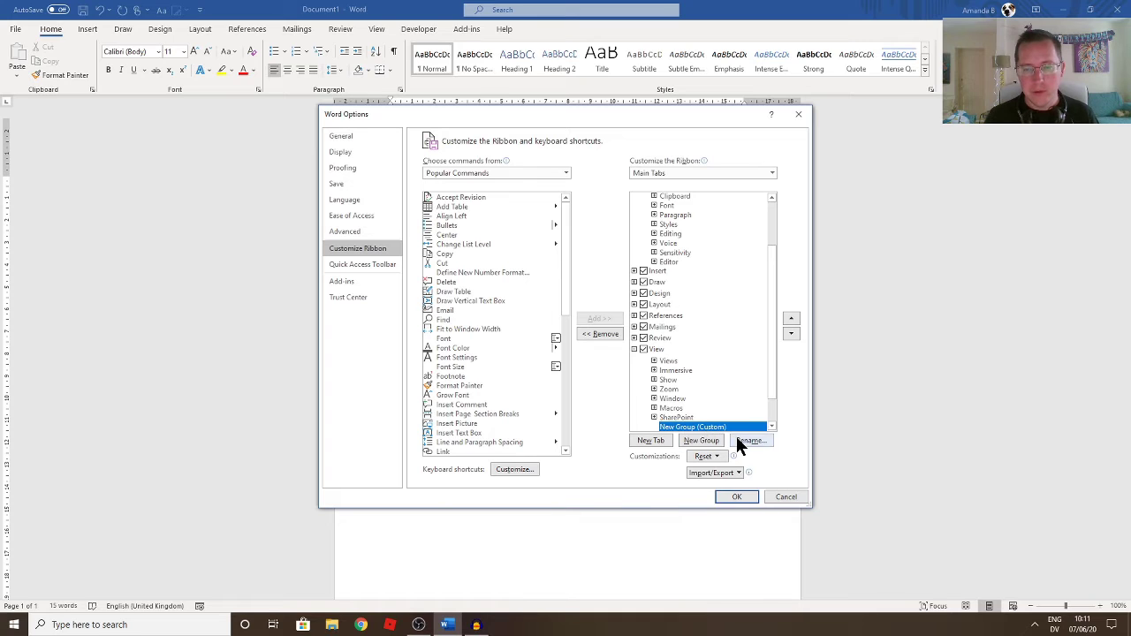
pyautogui.click(748, 440)
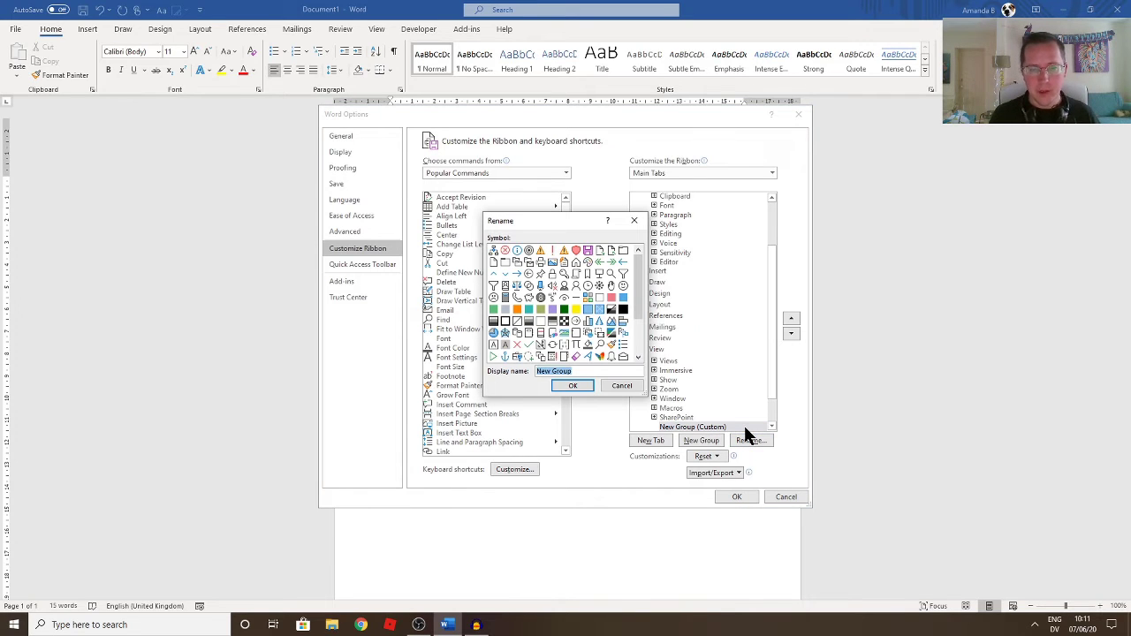
pyautogui.write('My Group')
pyautogui.press('Return')
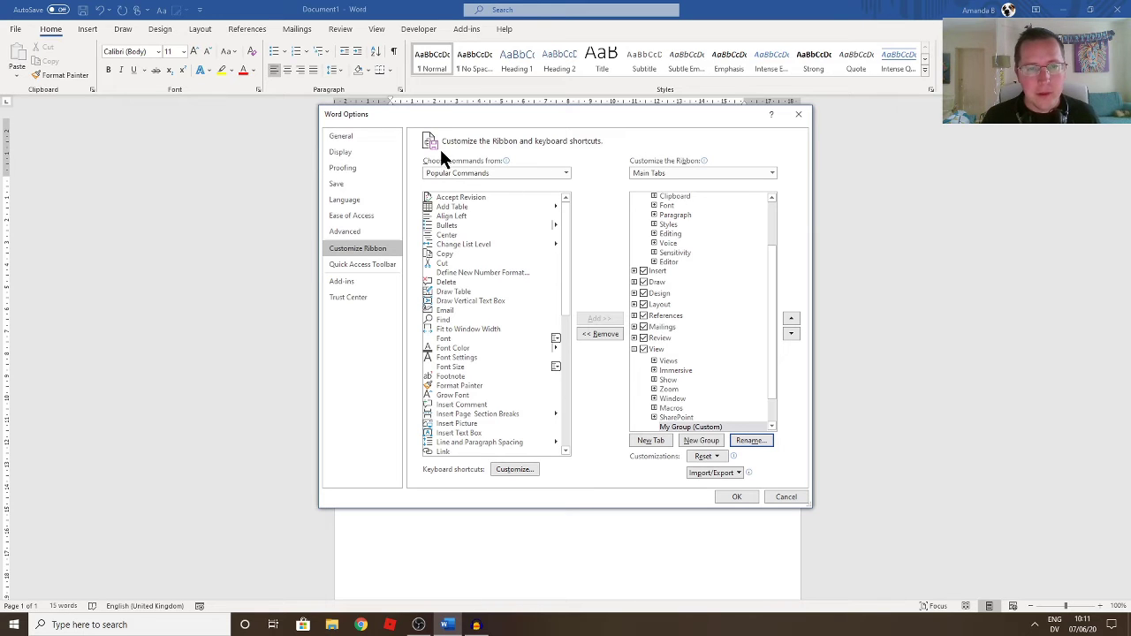
# Step: Add the Speak command from All Commands to My Group and apply the ribbon customization
pyautogui.click(560, 175)
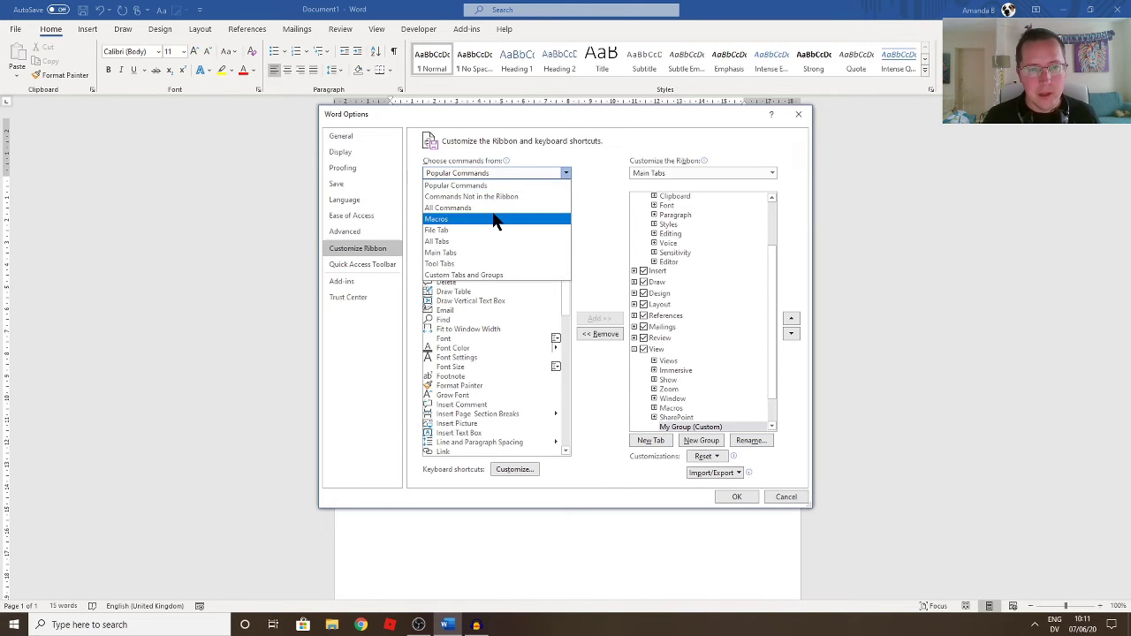
pyautogui.press('Escape')
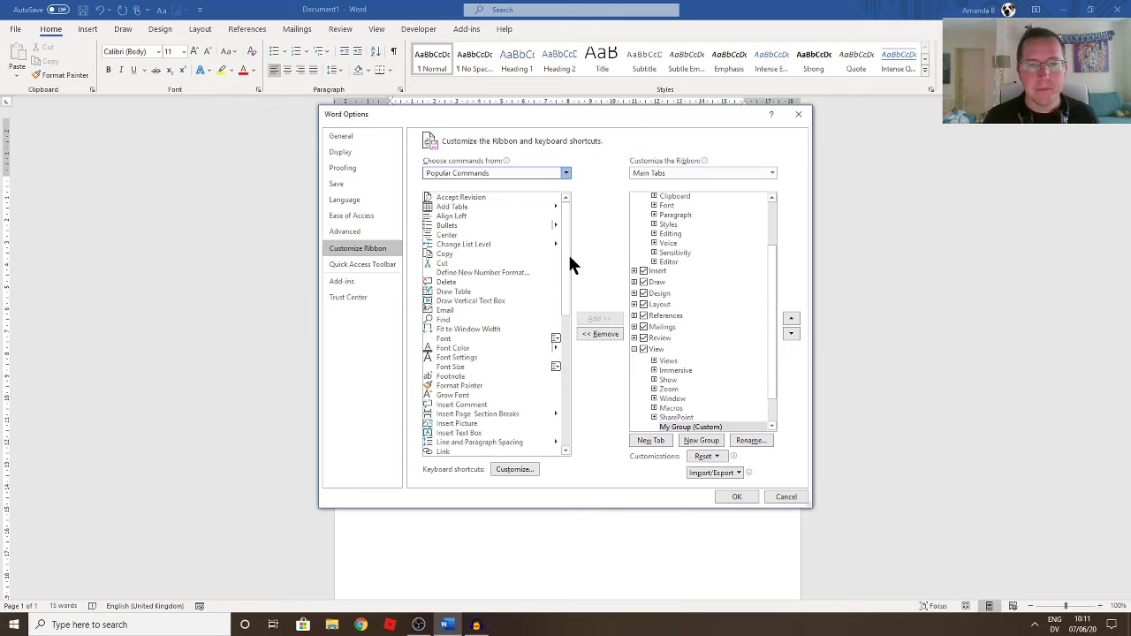
pyautogui.click(565, 178)
pyautogui.click(503, 203)
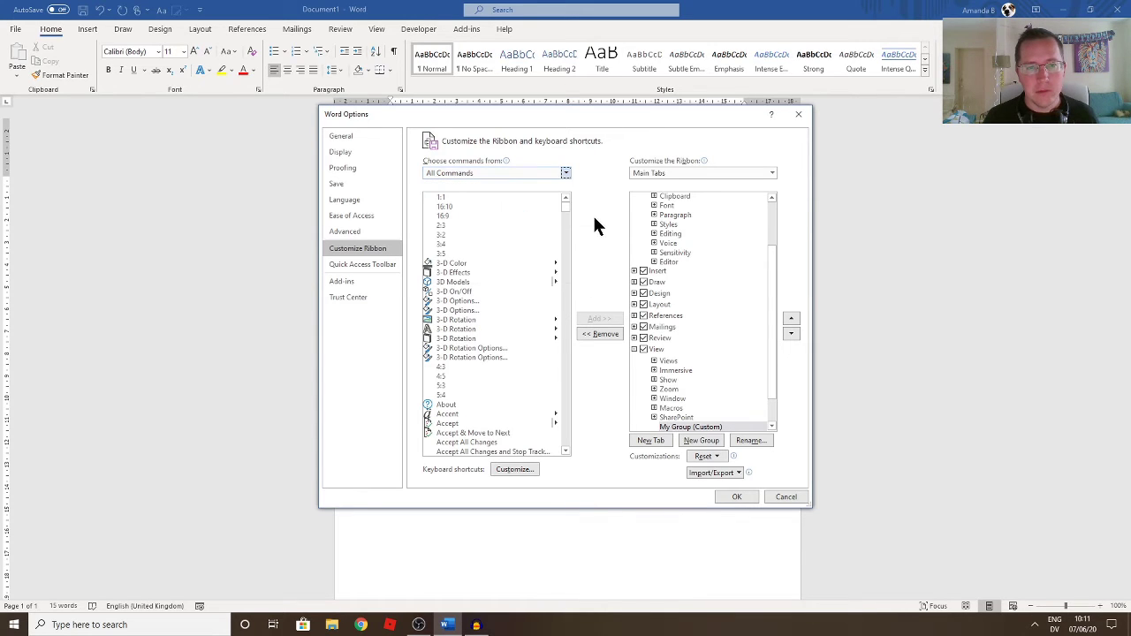
pyautogui.moveTo(568, 200); pyautogui.dragTo(565, 409)
pyautogui.scroll(-3, 477, 393)
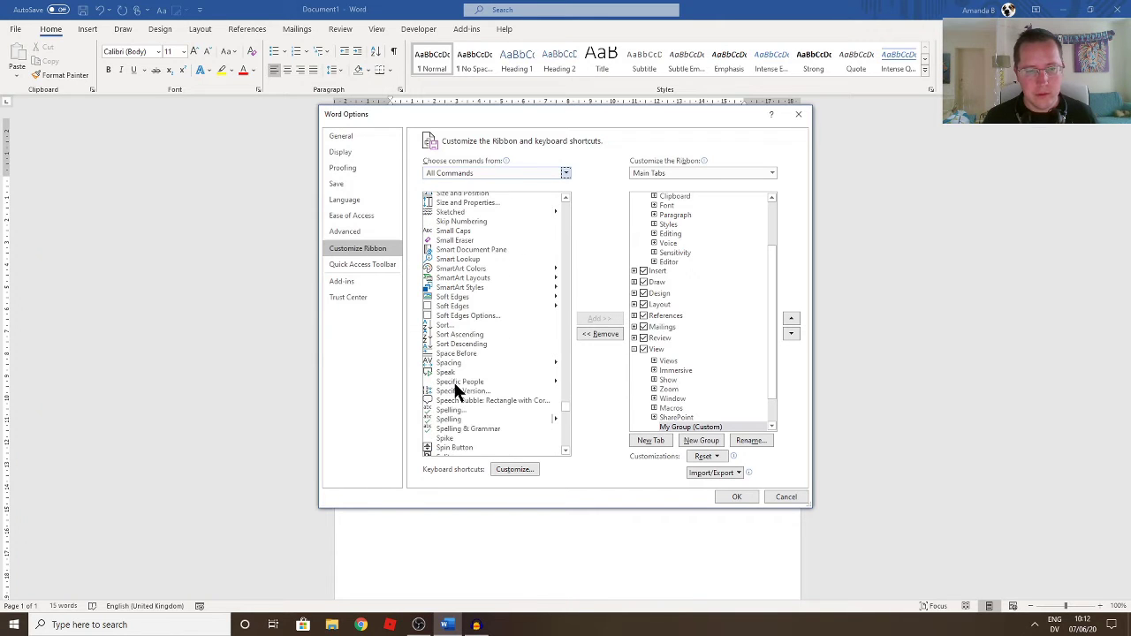
pyautogui.click(453, 372)
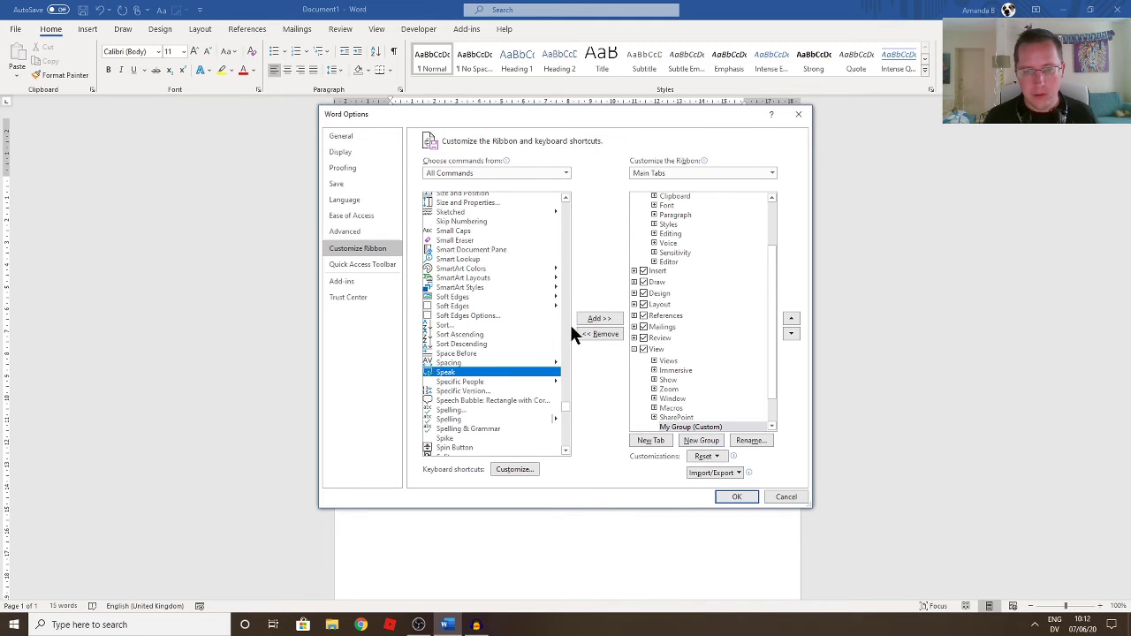
pyautogui.click(600, 319)
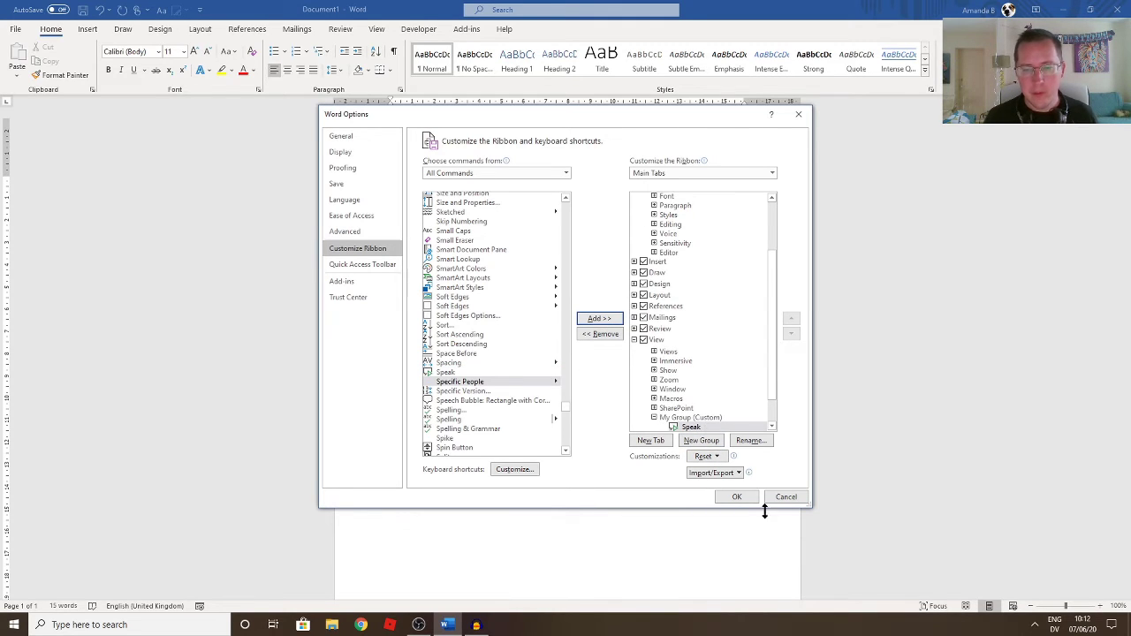
pyautogui.click(737, 498)
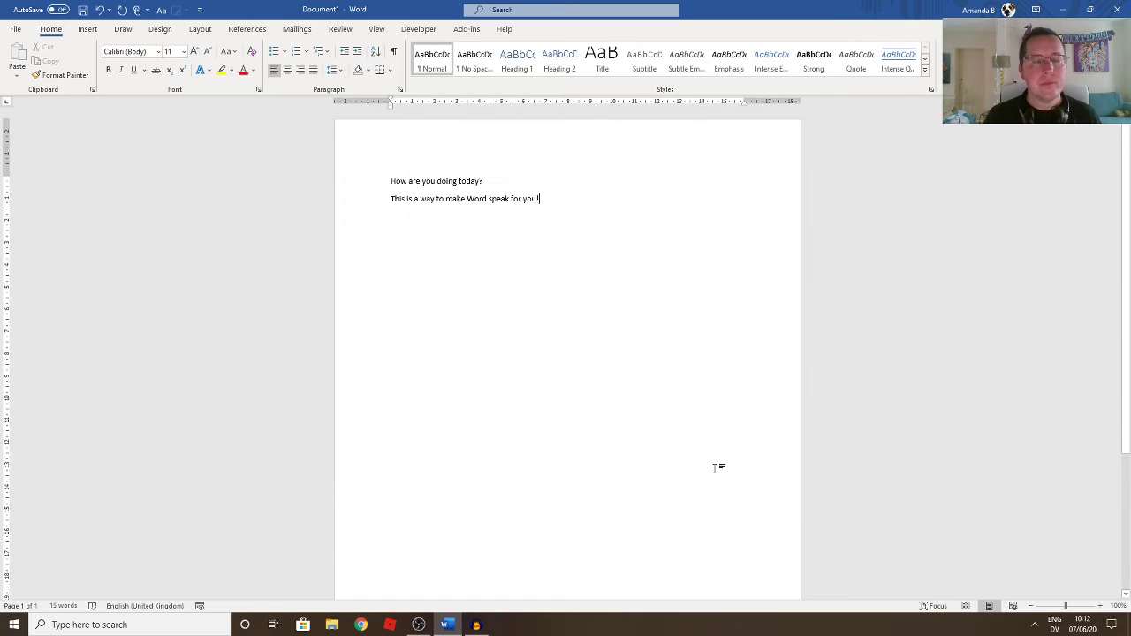
# Step: Display the ribbon tab containing the new Speak command, and select the word "today" and the entire first paragraph
pyautogui.click(341, 32)
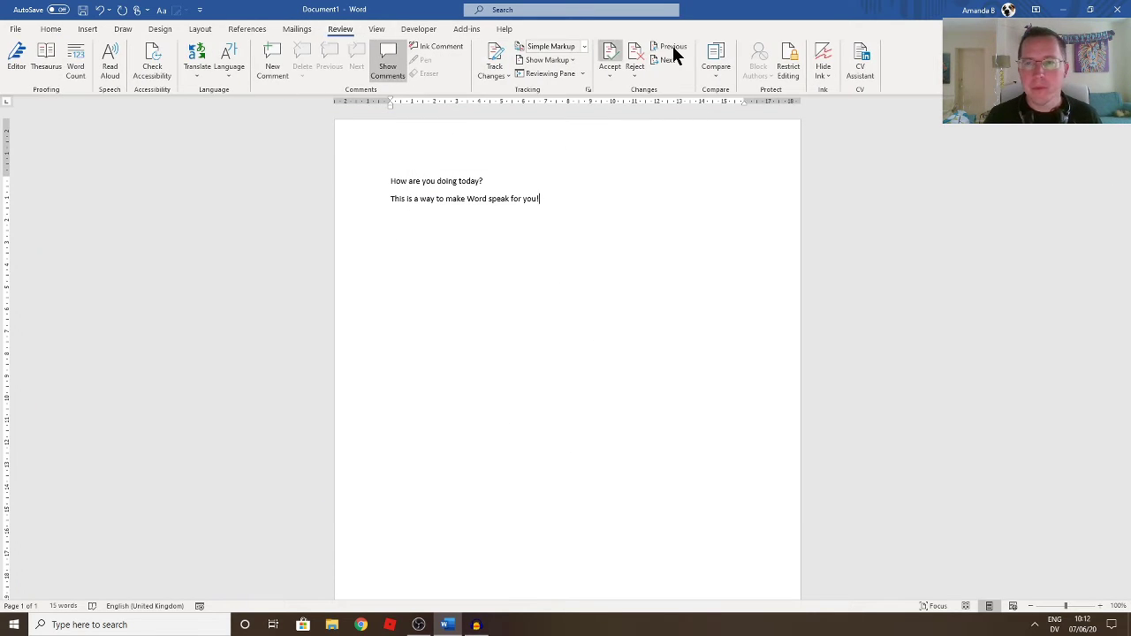
pyautogui.click(376, 30)
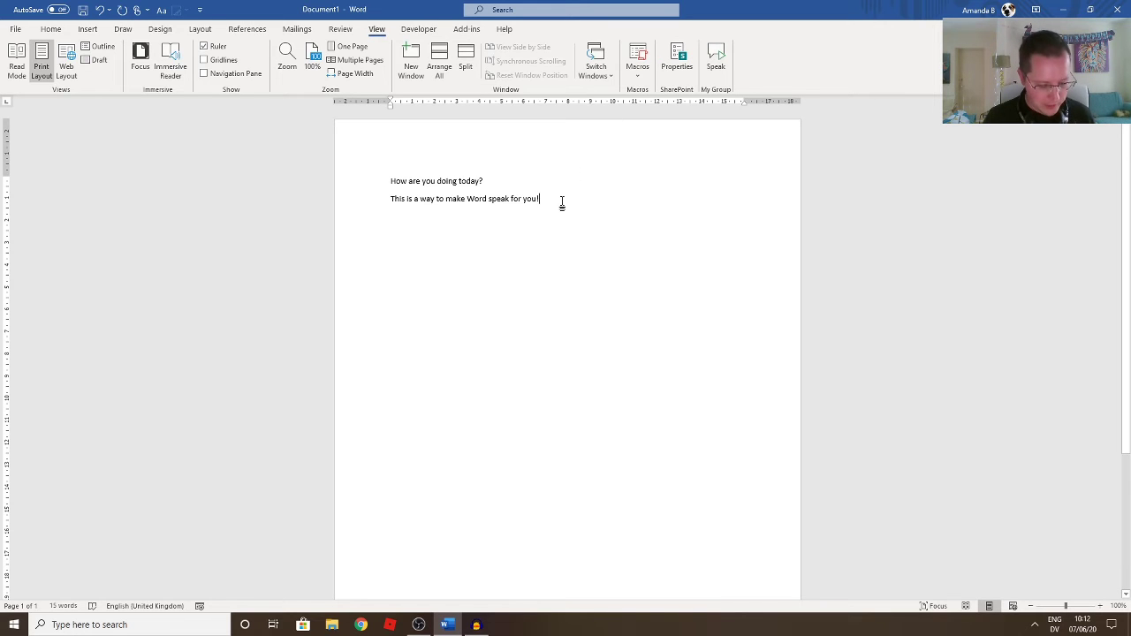
pyautogui.hotkey('ctrl', 'a')
pyautogui.click(463, 181)
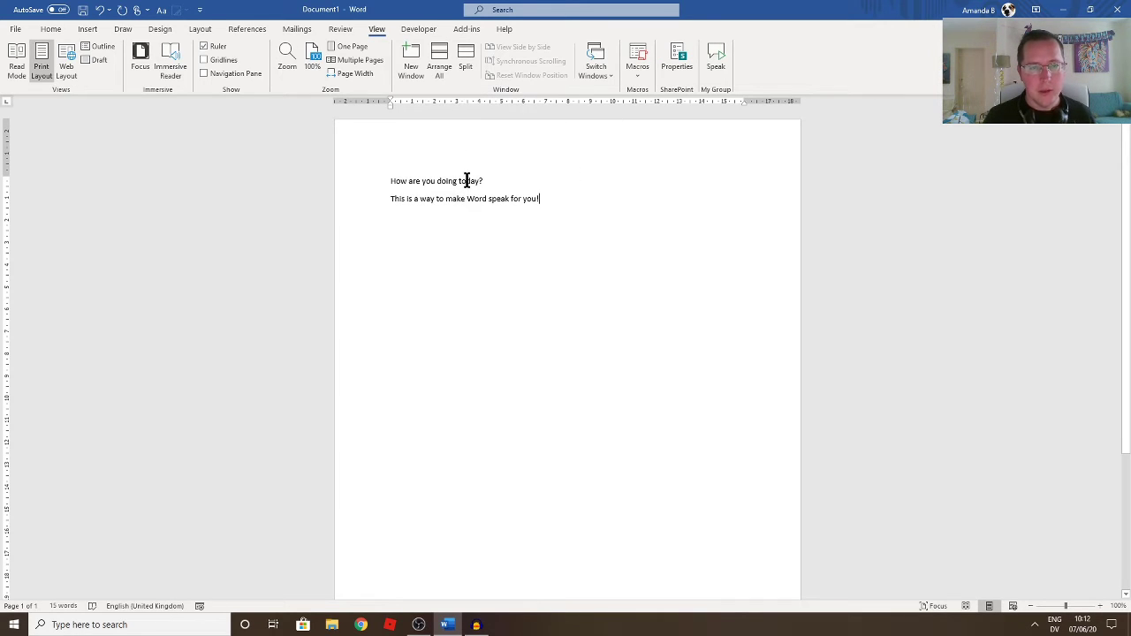
pyautogui.doubleClick(463, 180)
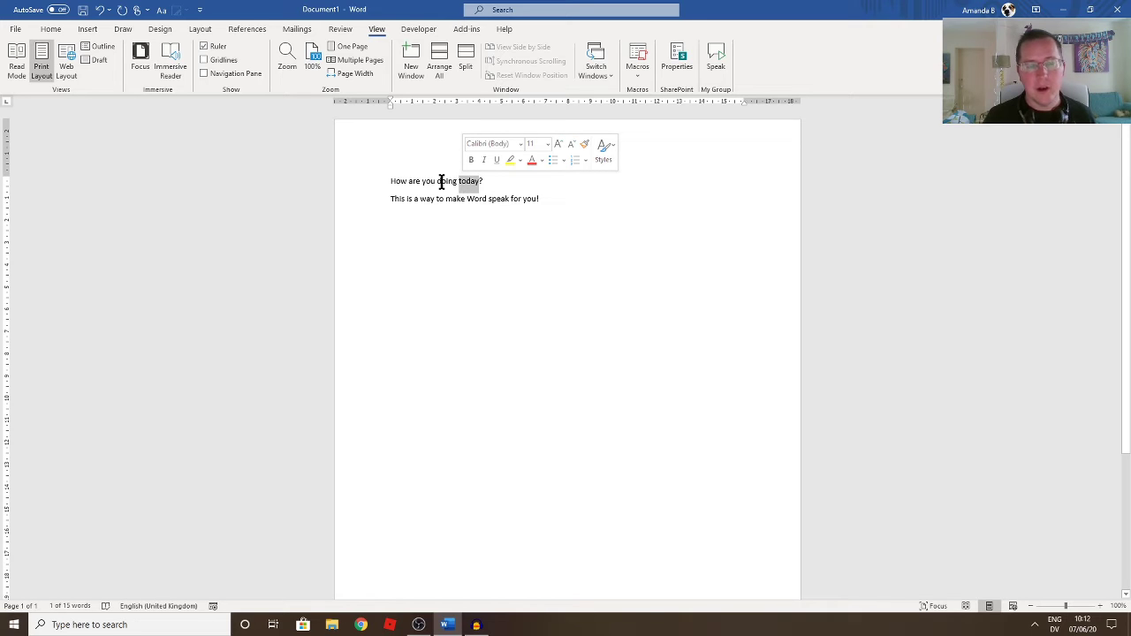
pyautogui.tripleClick(441, 181)
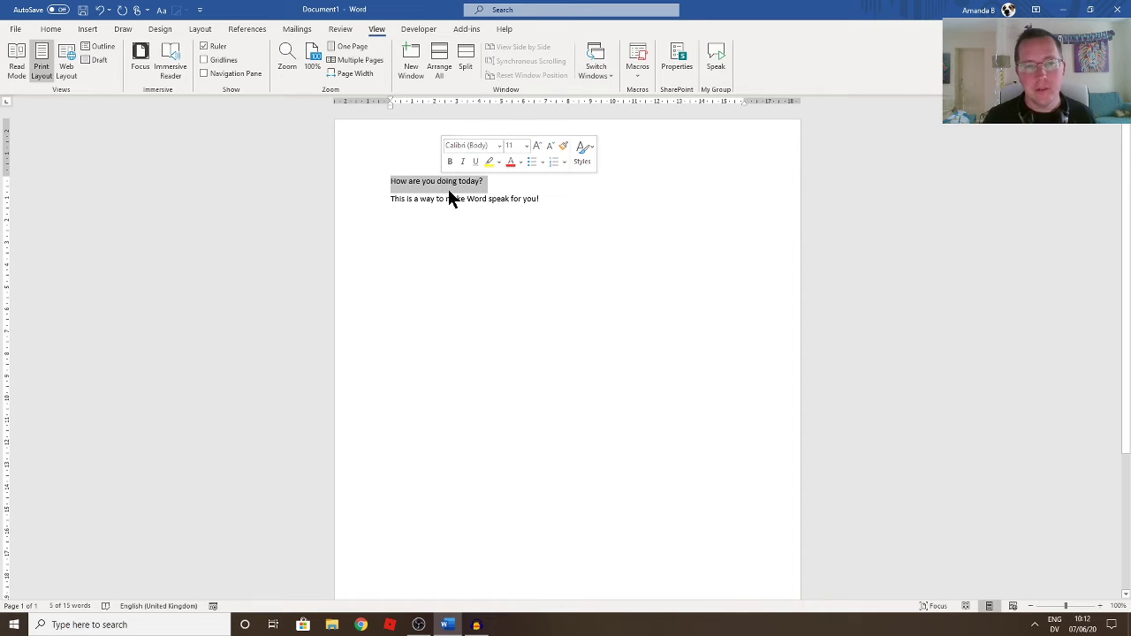
# Step: Select all of the document text, read it aloud with the Speak command, and clear the selection
pyautogui.click(448, 190)
pyautogui.hotkey('ctrl', 'a')
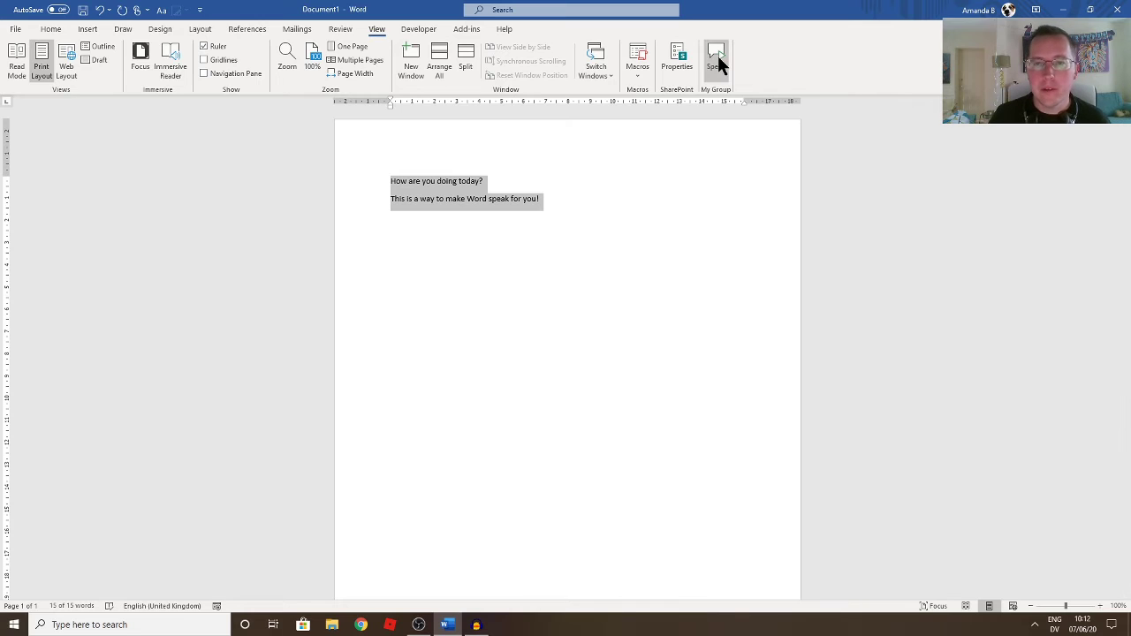
pyautogui.click(533, 196)
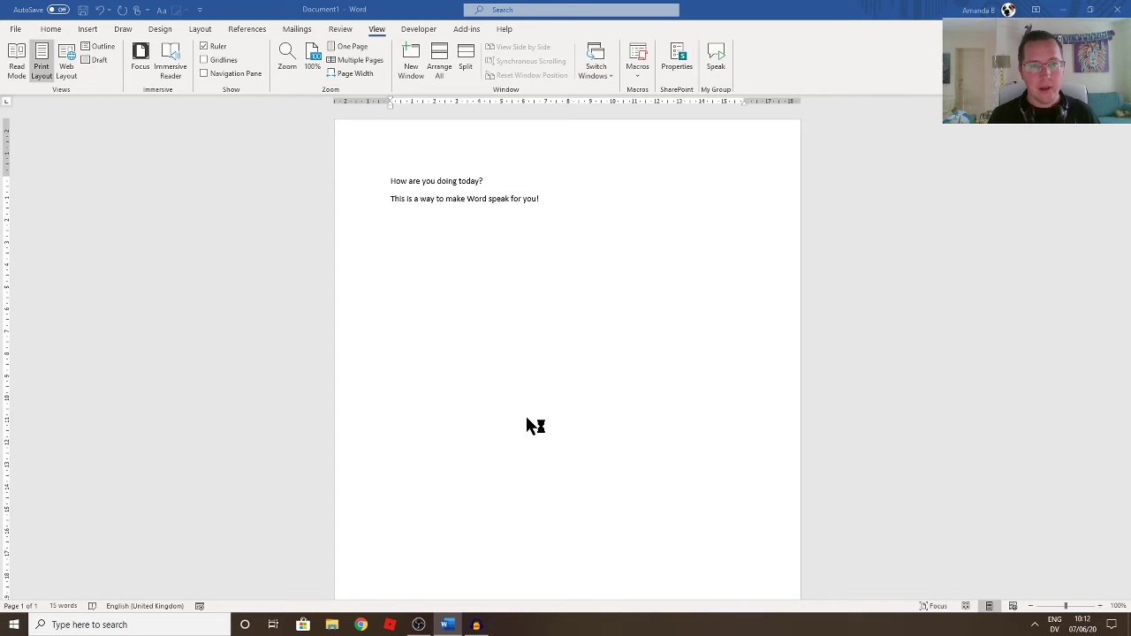
# Step: Switch to Chrome and search Google for "wordtalk"
pyautogui.write('werd')
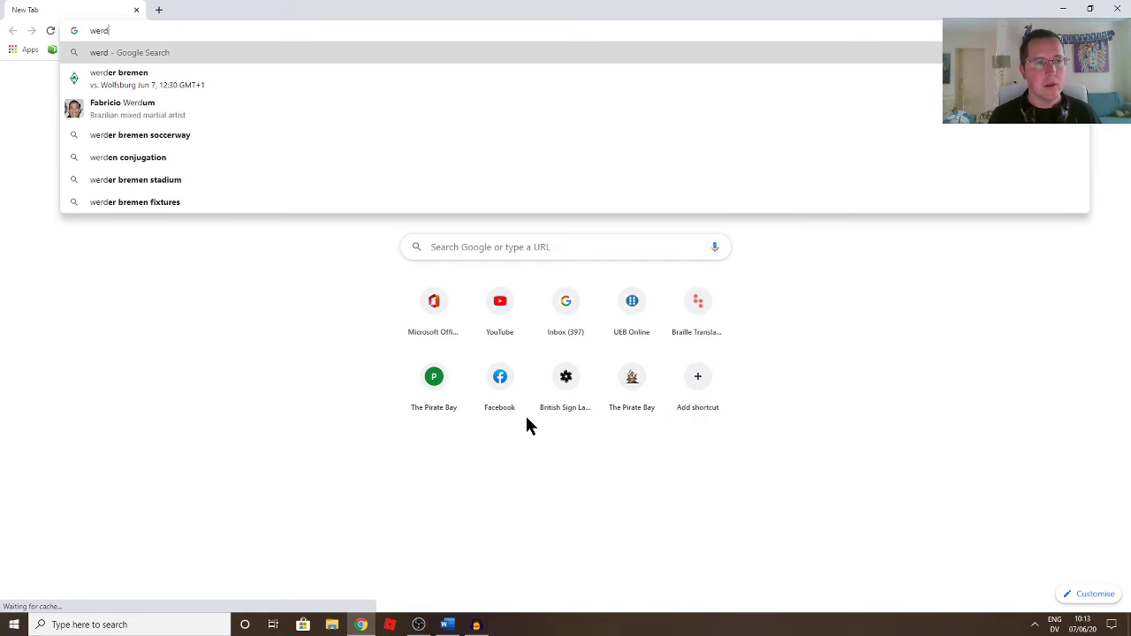
pyautogui.press('BackSpace')
pyautogui.press('BackSpace')
pyautogui.press('BackSpace')
pyautogui.write('ordtalk')
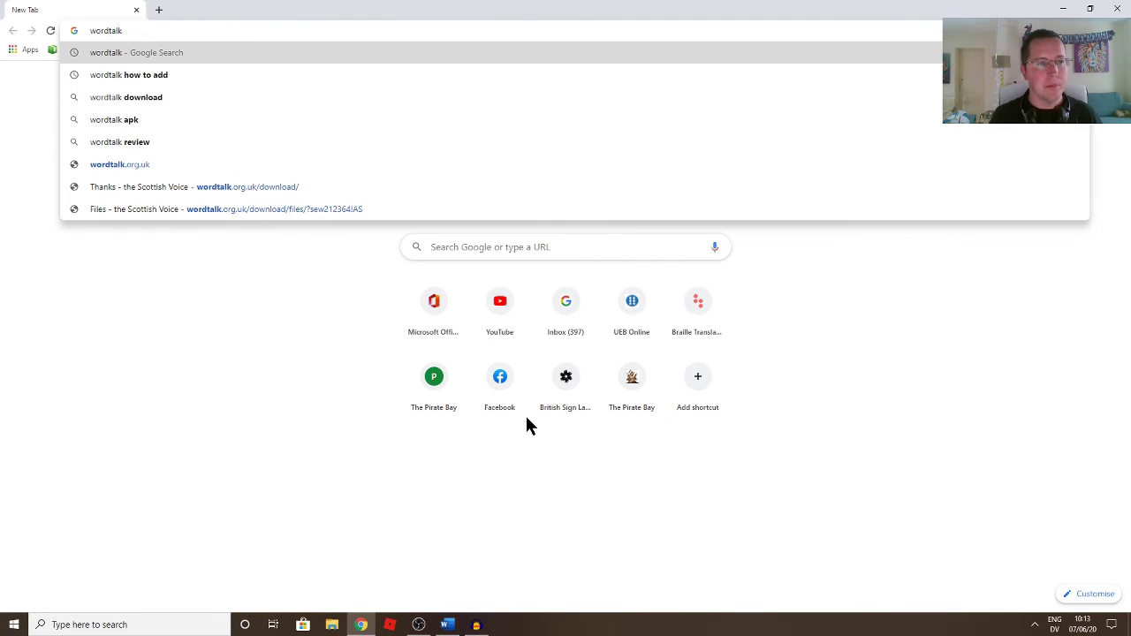
pyautogui.press('Return')
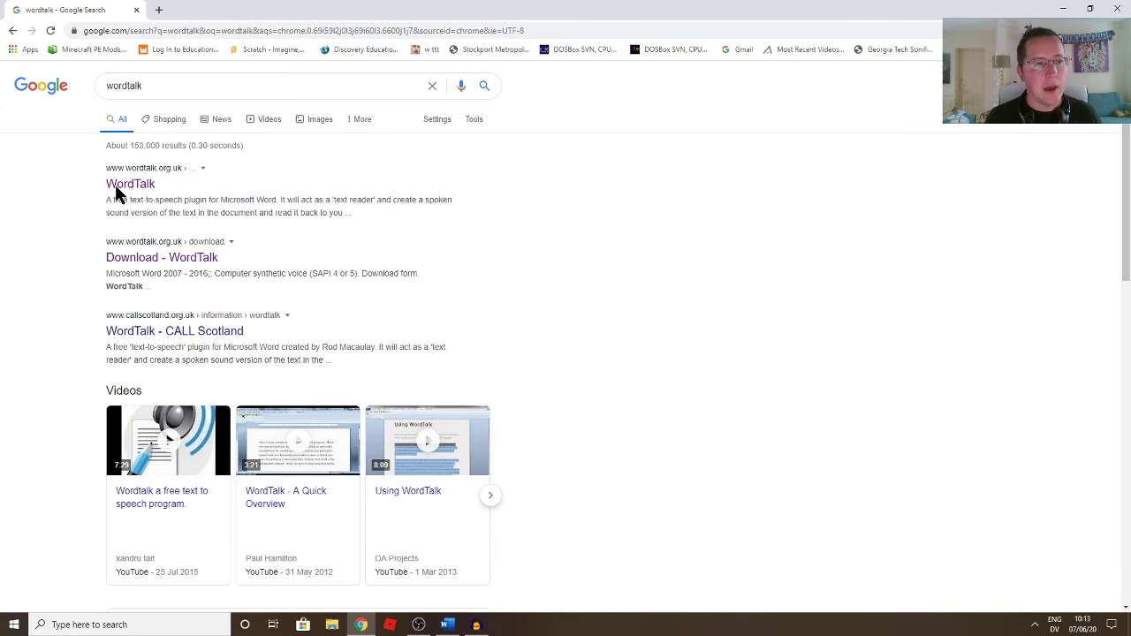
# Step: Open the WordTalk website from the search results, return to Word, and read the last sentence aloud with WordTalk
pyautogui.click(124, 184)
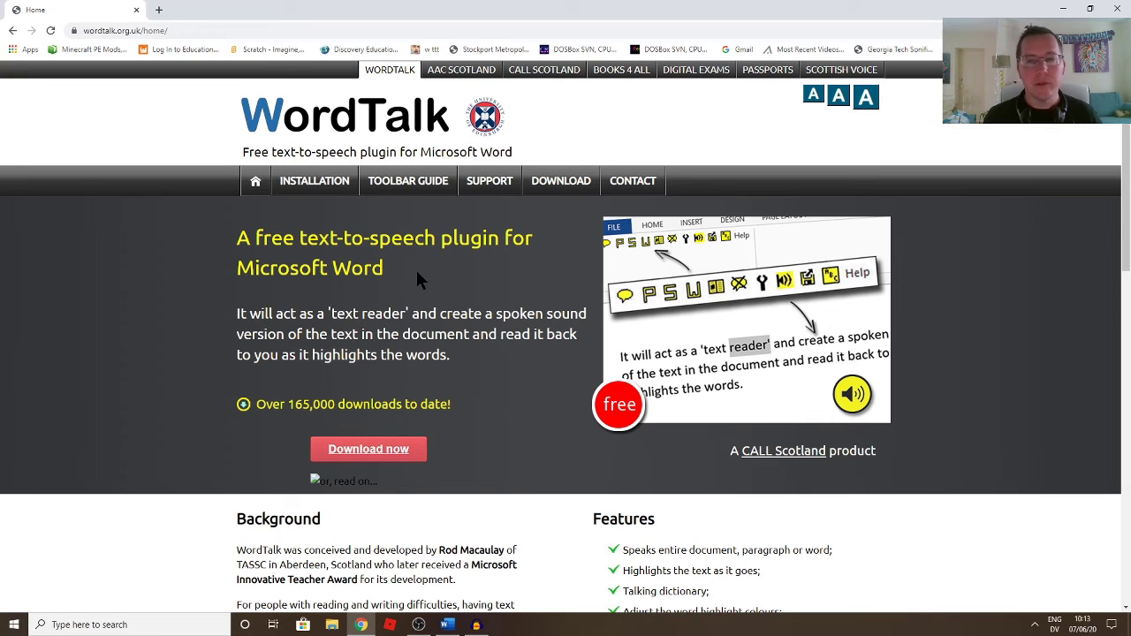
pyautogui.click(1067, 9)
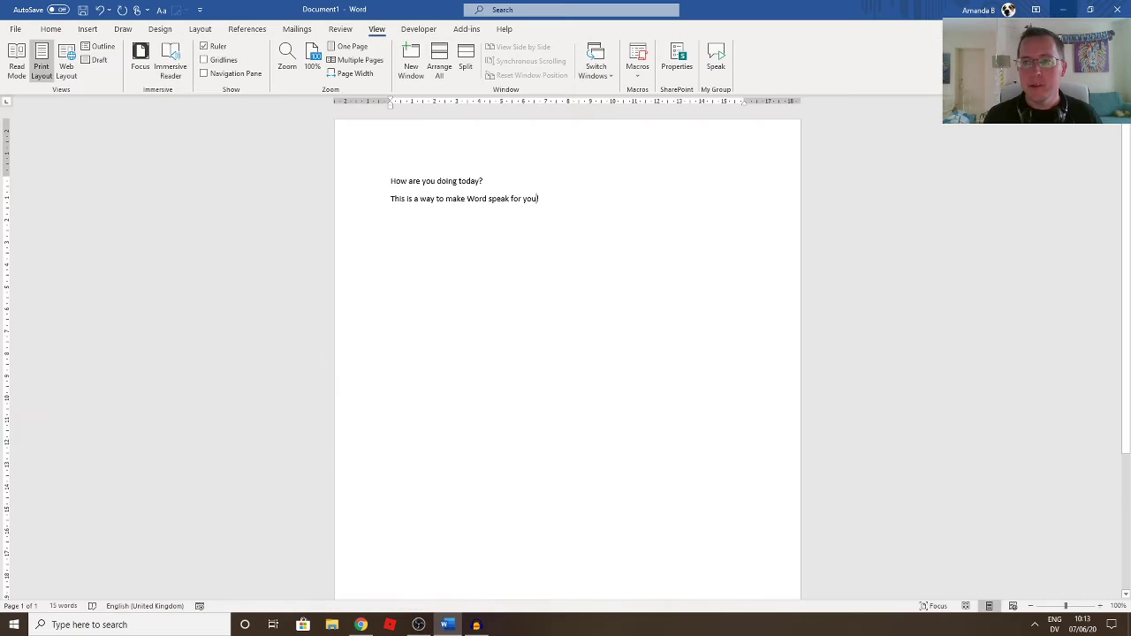
pyautogui.click(474, 32)
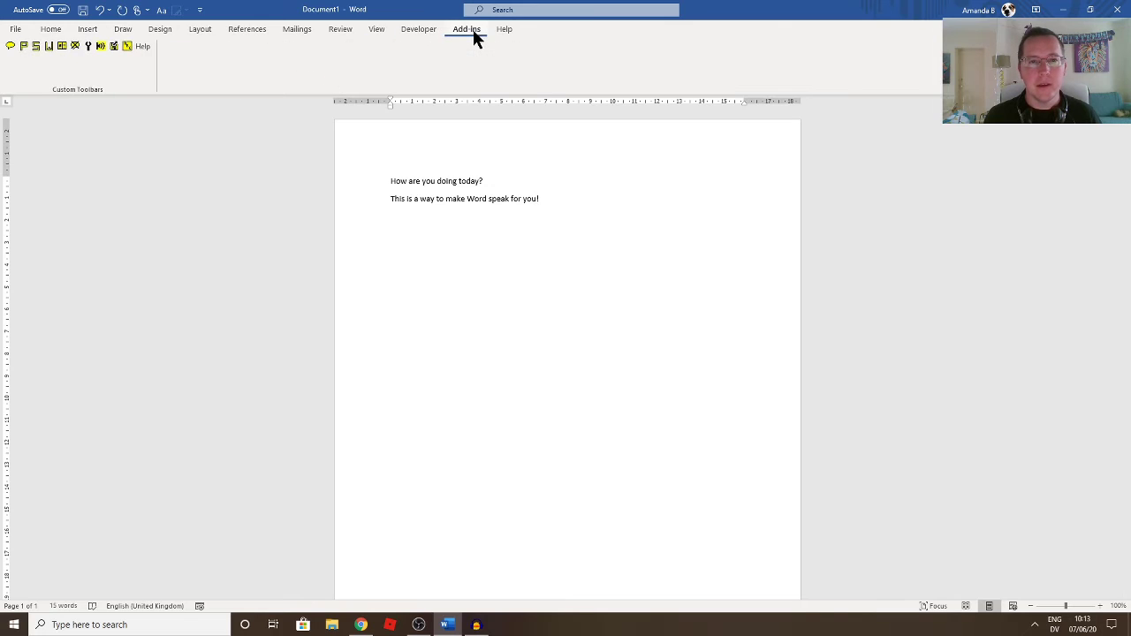
pyautogui.click(37, 47)
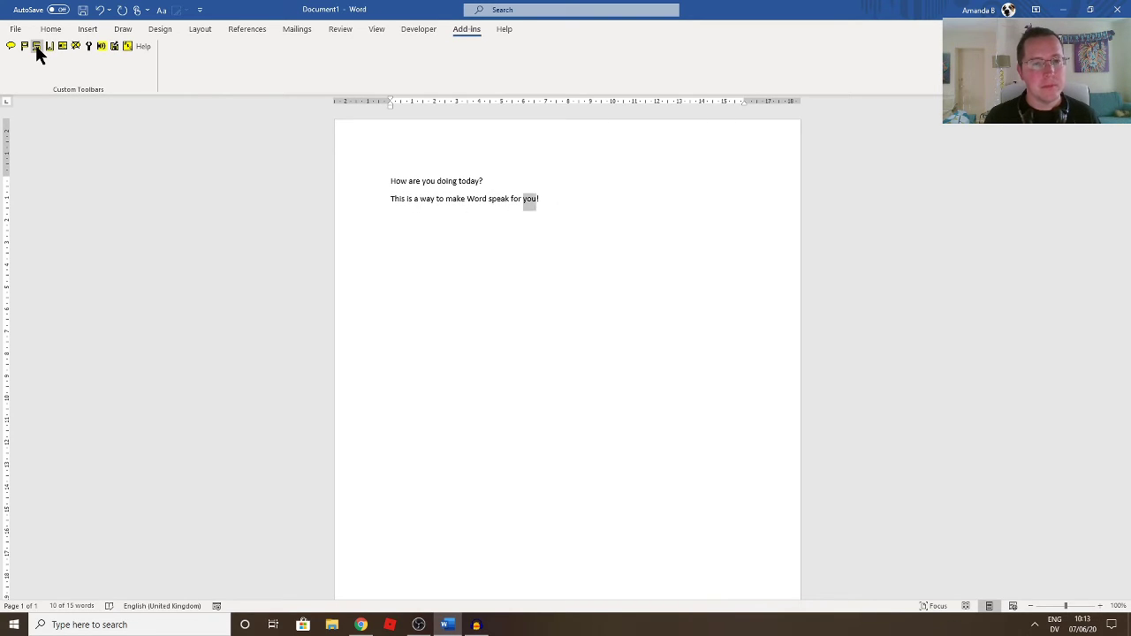
# Step: Enable Keyboard Shortcuts in the WordTalk configuration and save the settings
pyautogui.click(88, 46)
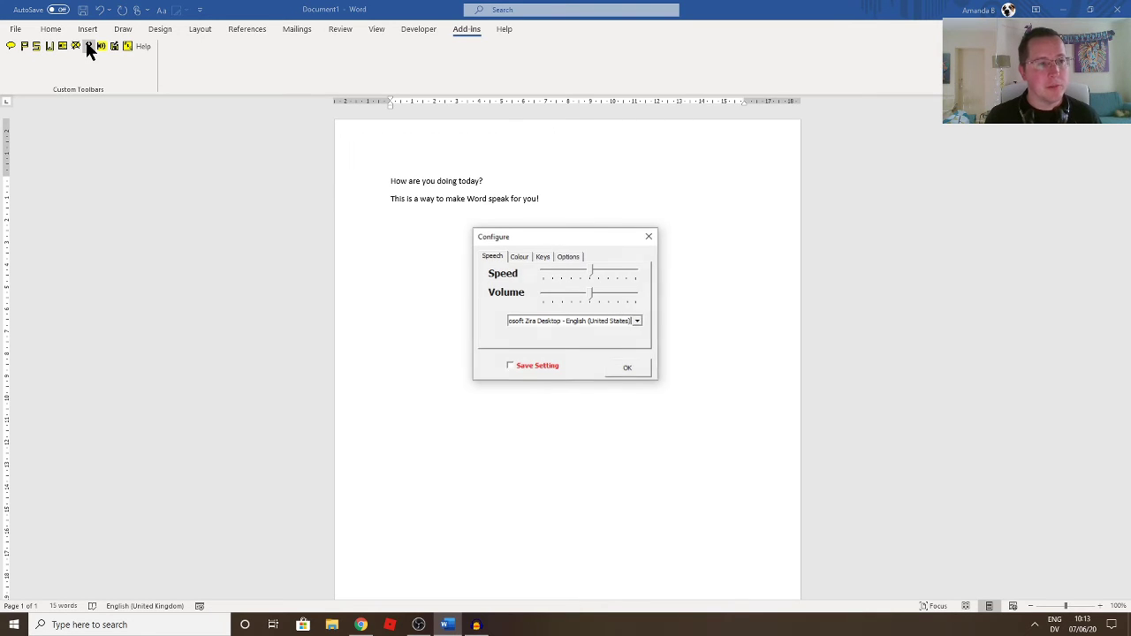
pyautogui.click(525, 255)
pyautogui.click(540, 256)
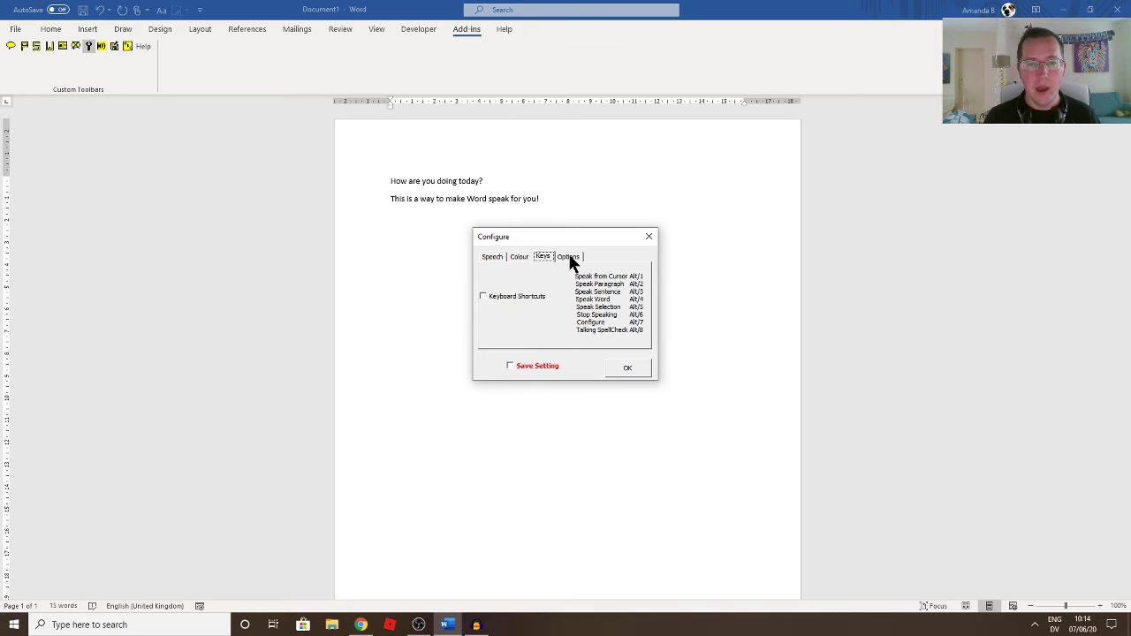
pyautogui.click(487, 297)
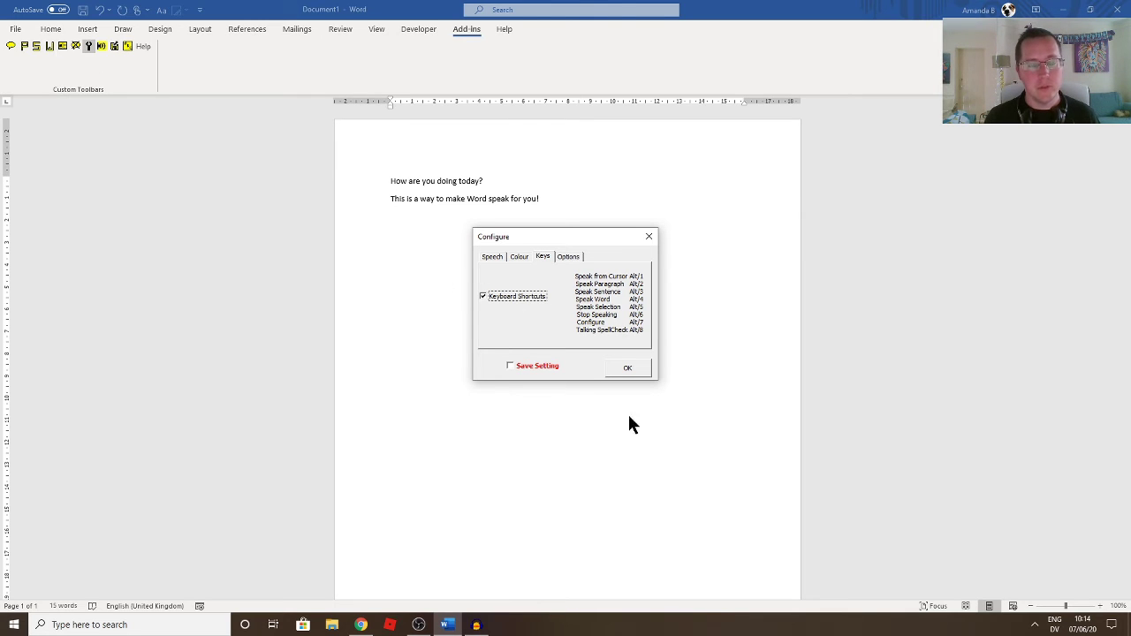
pyautogui.click(530, 365)
pyautogui.click(629, 368)
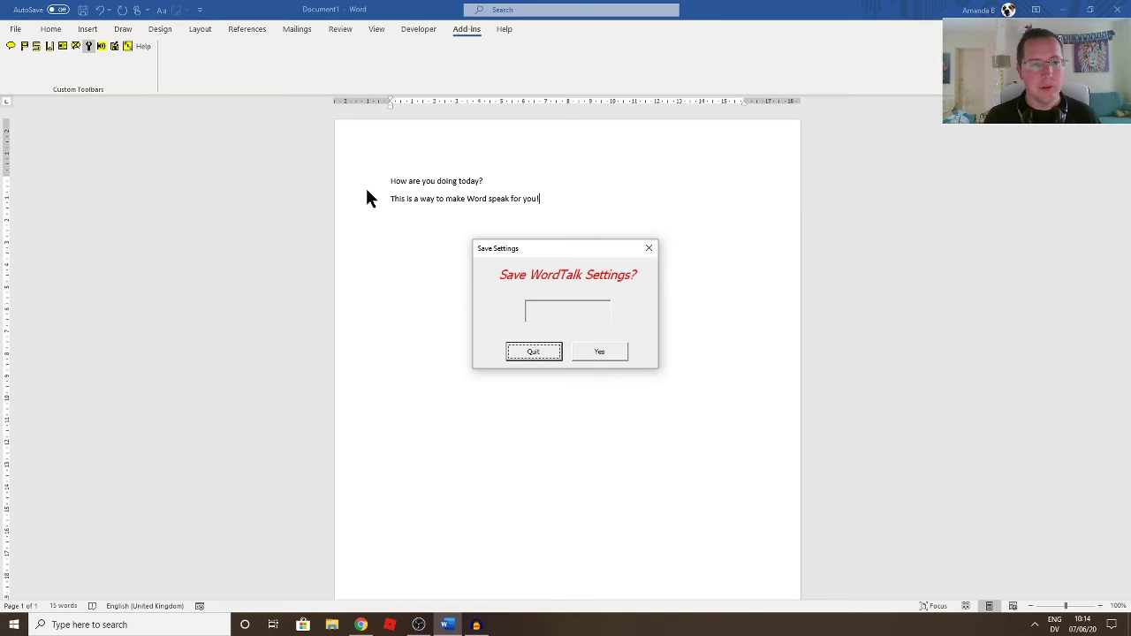
pyautogui.click(599, 352)
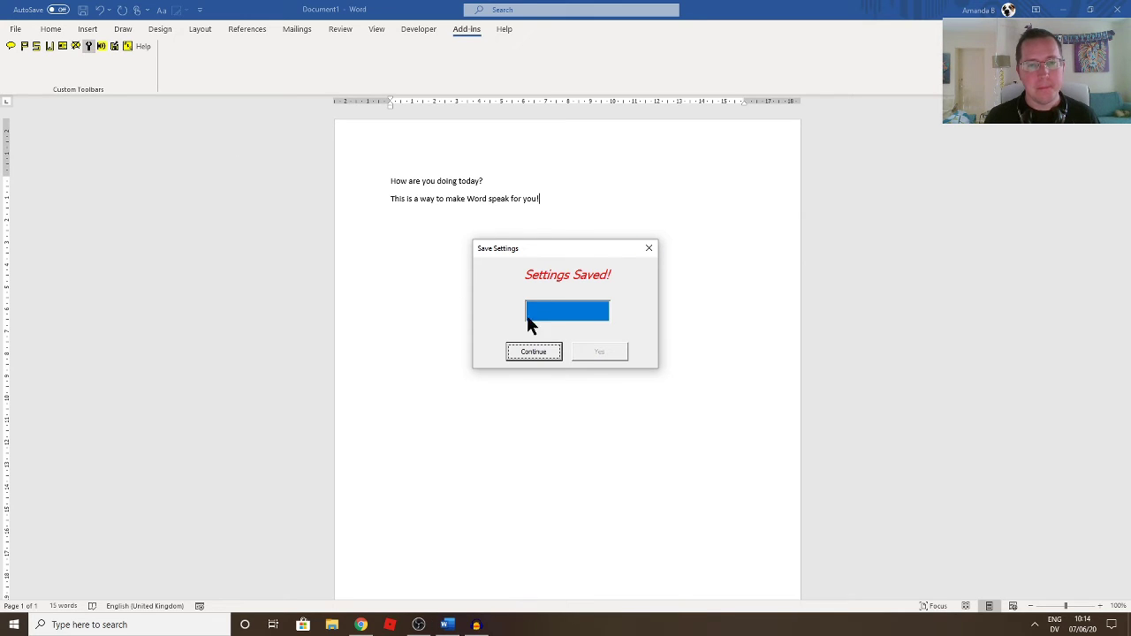
pyautogui.click(545, 352)
# Step: Review WordTalk's echo and speaking options and its formats for saving sound files, closing both dialogs without changes
pyautogui.click(90, 46)
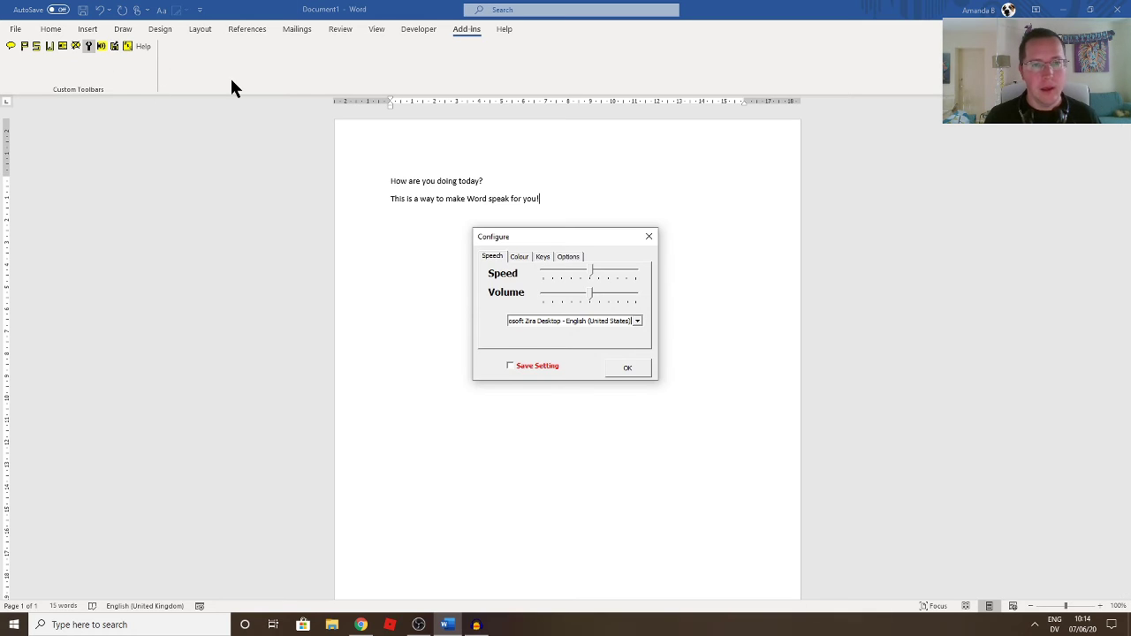
pyautogui.click(576, 252)
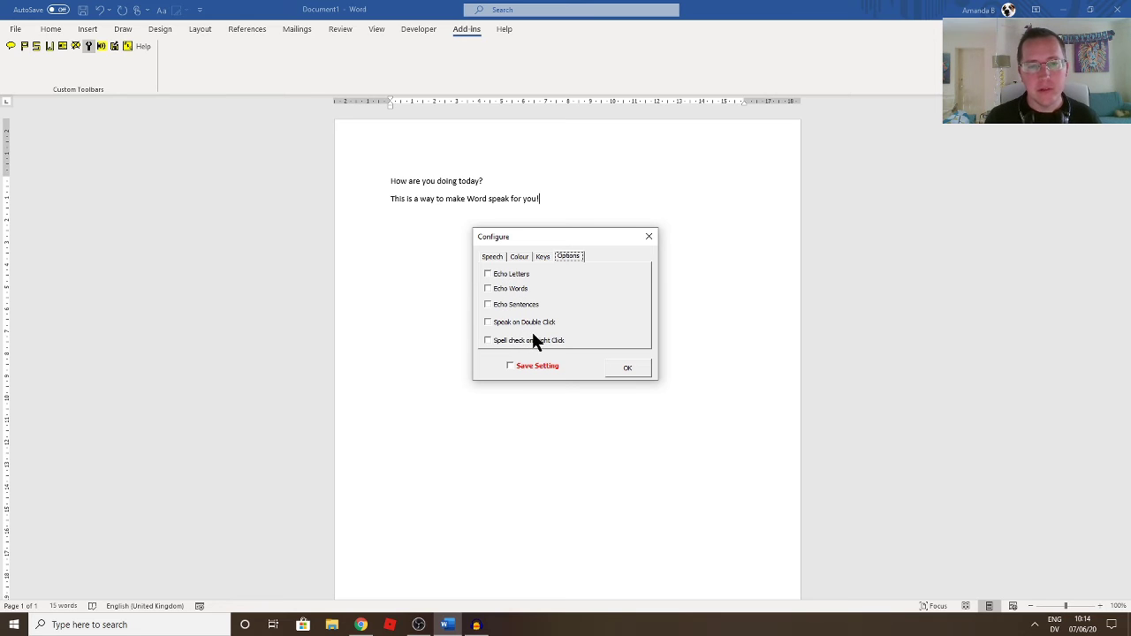
pyautogui.click(650, 238)
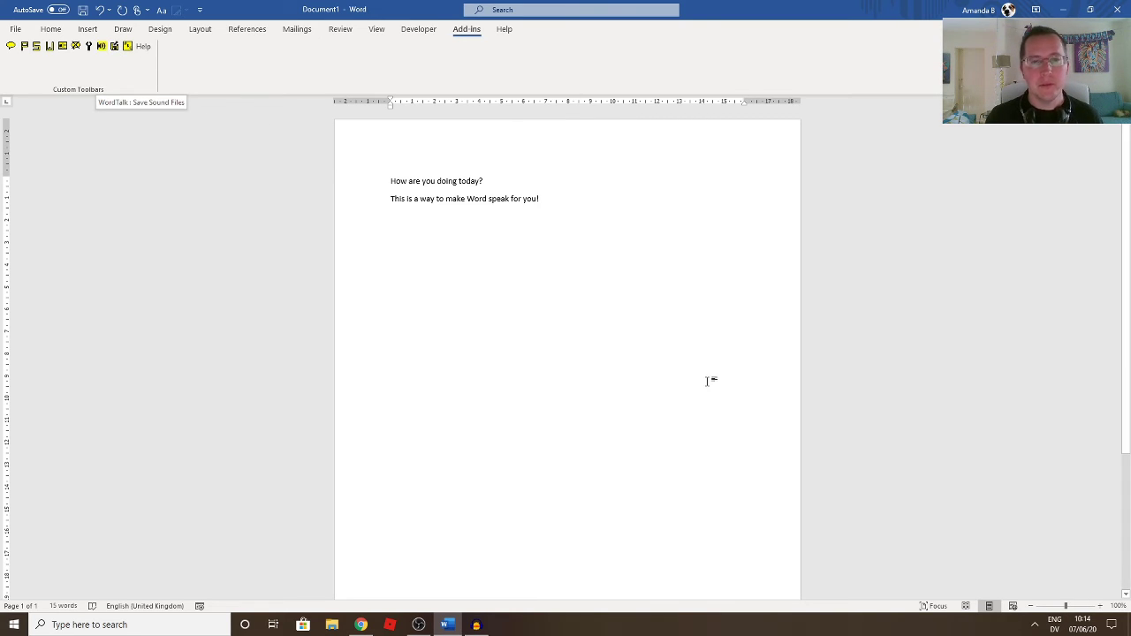
pyautogui.click(101, 47)
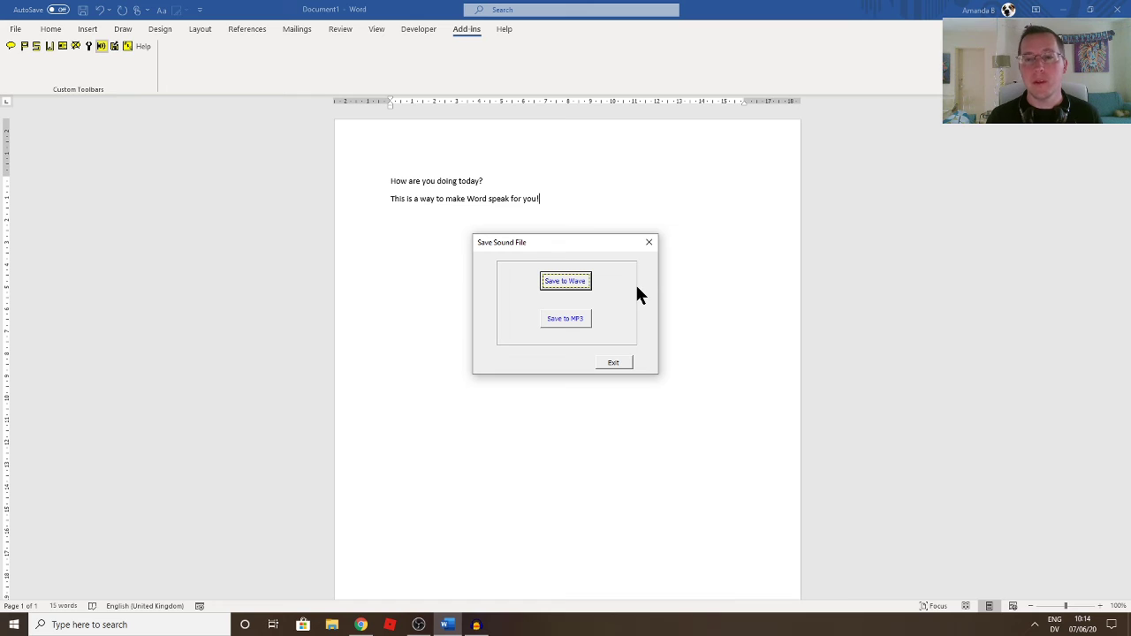
pyautogui.click(621, 364)
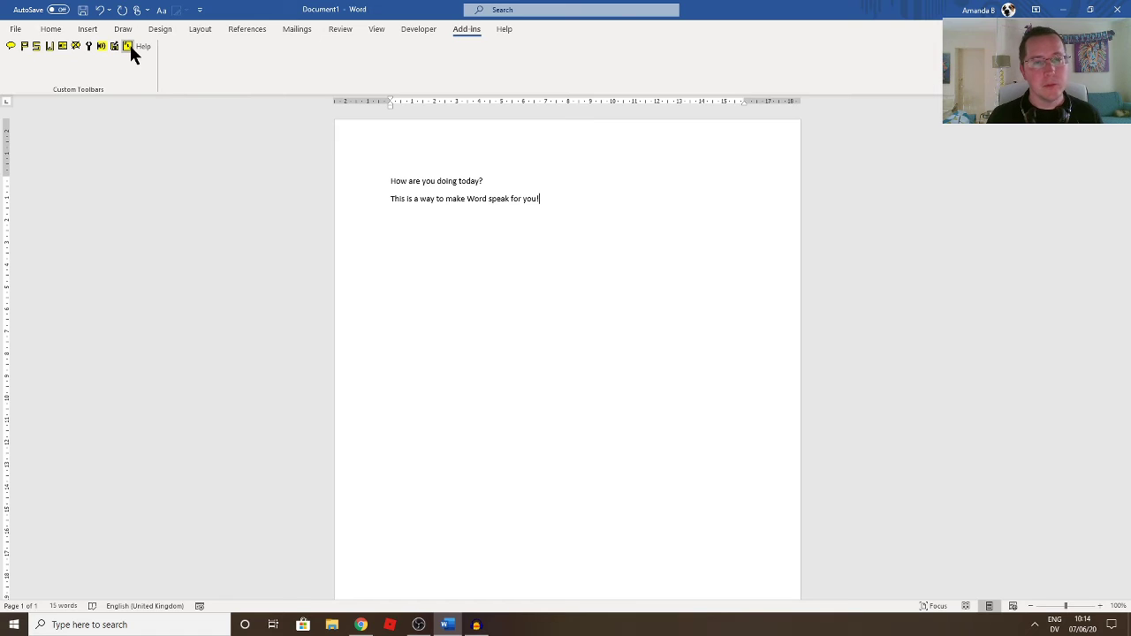
# Step: Add the misspelled word "Jiraffe" after "How are you doing today?" in the first paragraph
pyautogui.moveTo(569, 211); pyautogui.dragTo(277, 133)
pyautogui.click(477, 181)
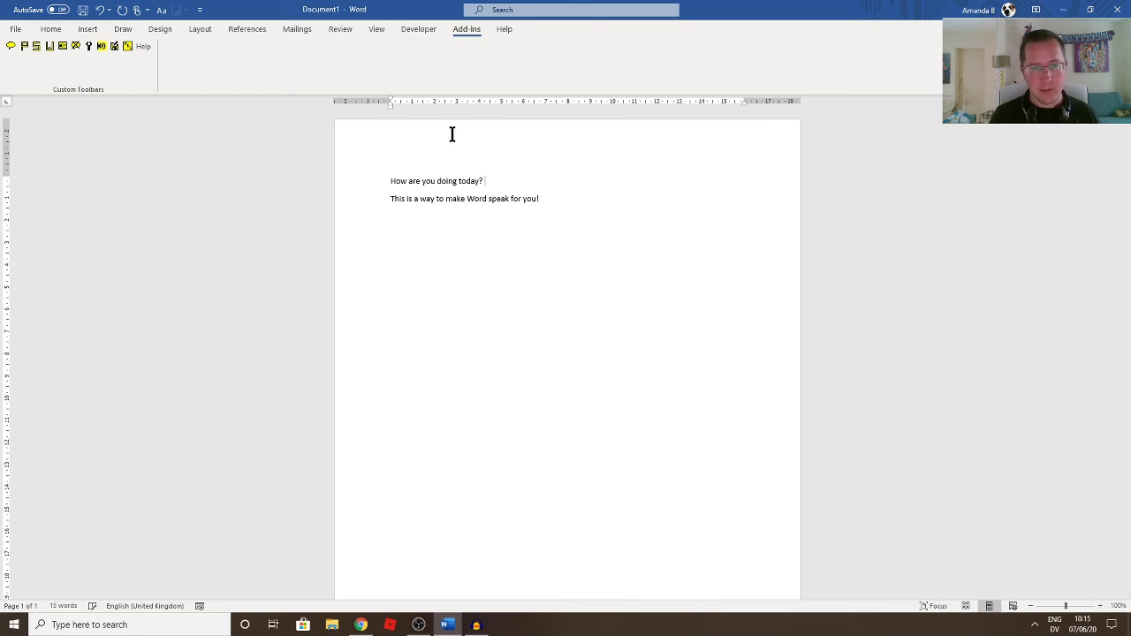
pyautogui.write('Jiraffe')
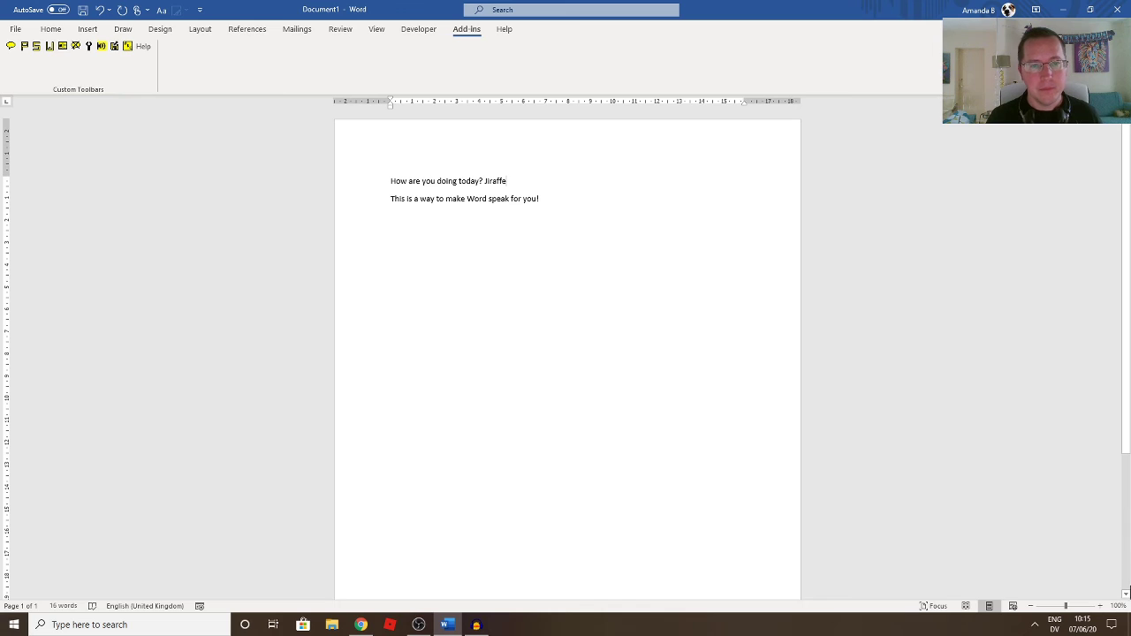
# Step: Run WordTalk's talking spell check on "How" and "Jiraffe", highlight the suggestion "Giraffe", and quit without replacing the word
pyautogui.click(127, 45)
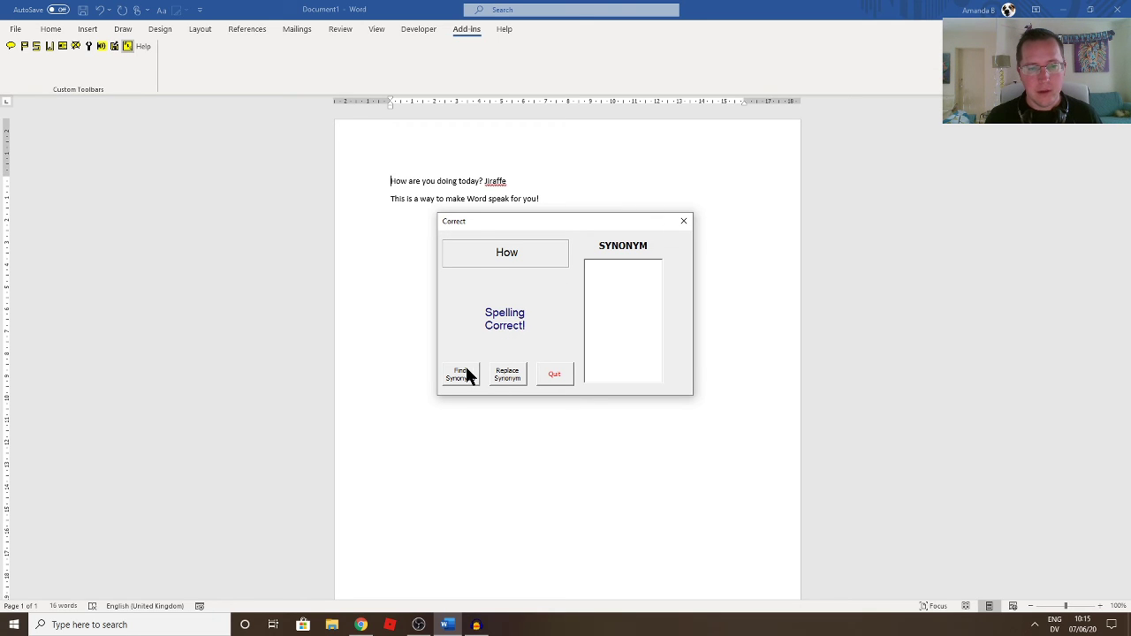
pyautogui.click(684, 221)
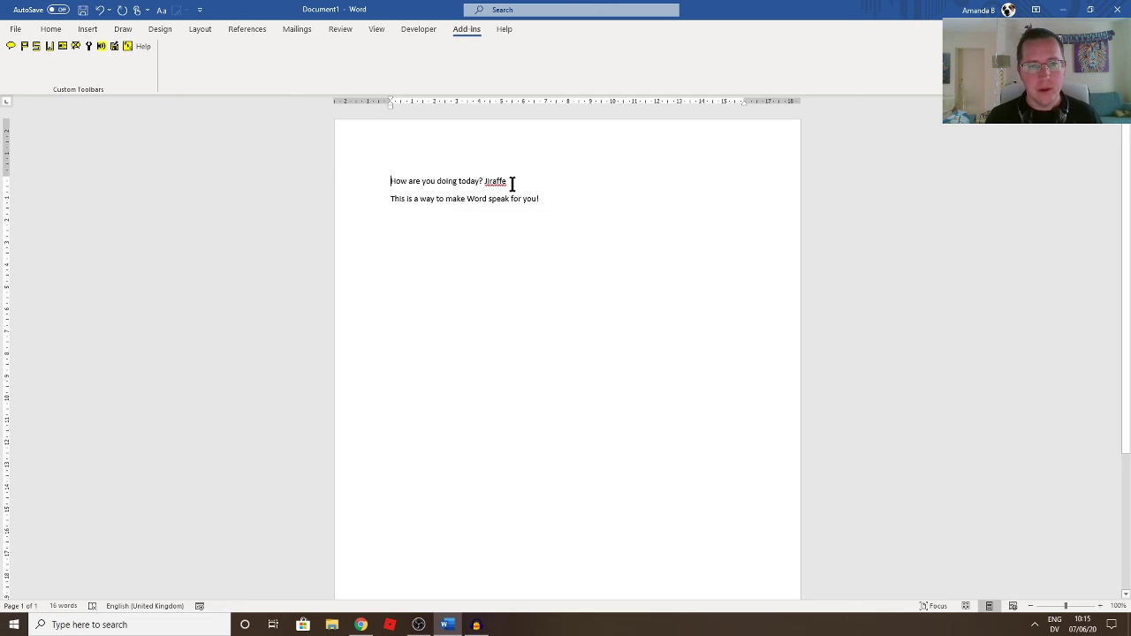
pyautogui.click(487, 180)
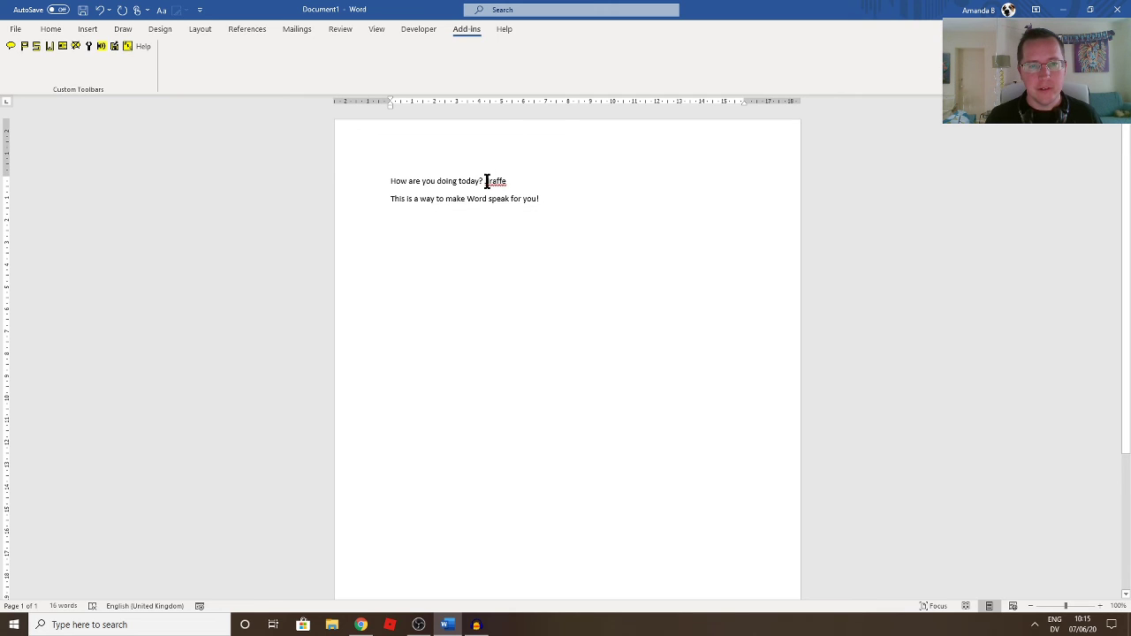
pyautogui.click(127, 46)
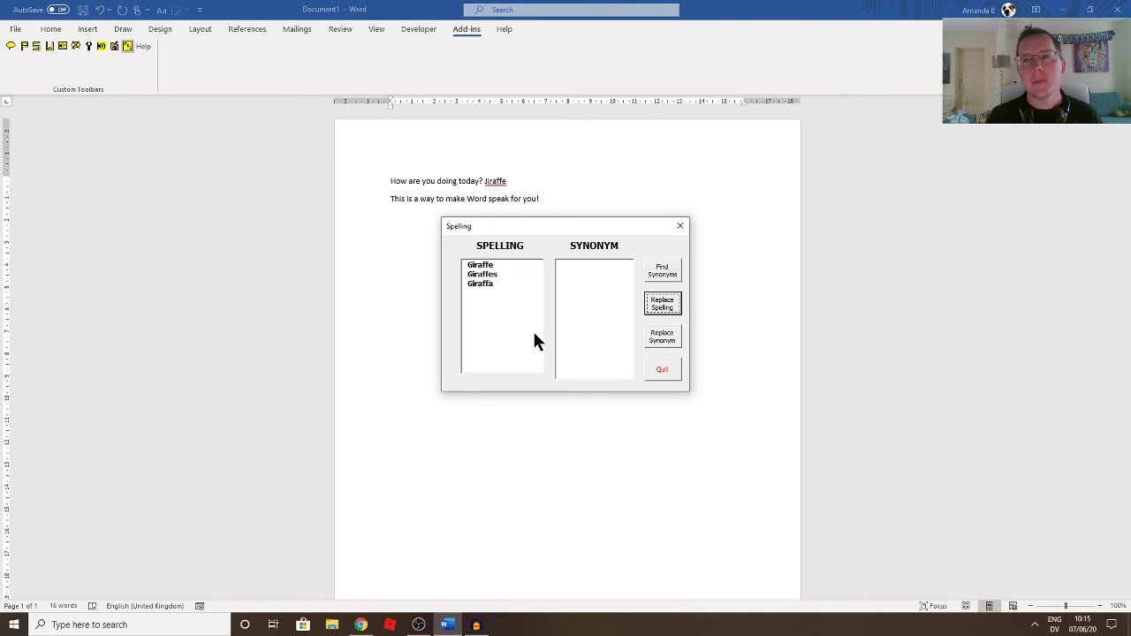
pyautogui.click(502, 274)
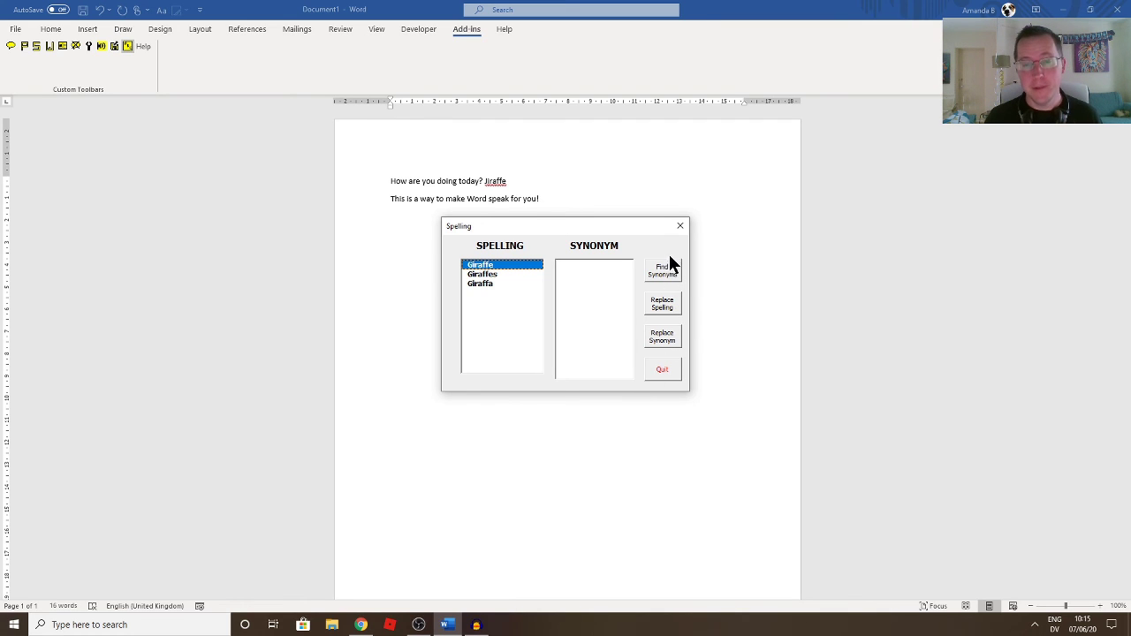
pyautogui.click(669, 362)
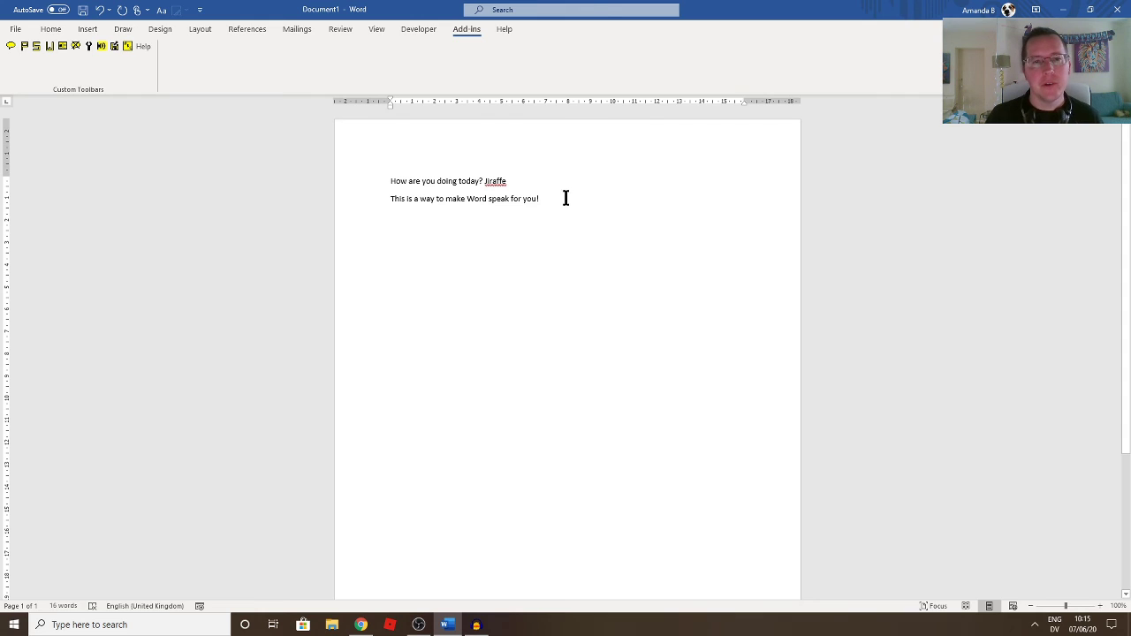
# Step: Delete all of the text in the document
pyautogui.hotkey('ctrl', 'a')
pyautogui.tripleClick(337, 183)
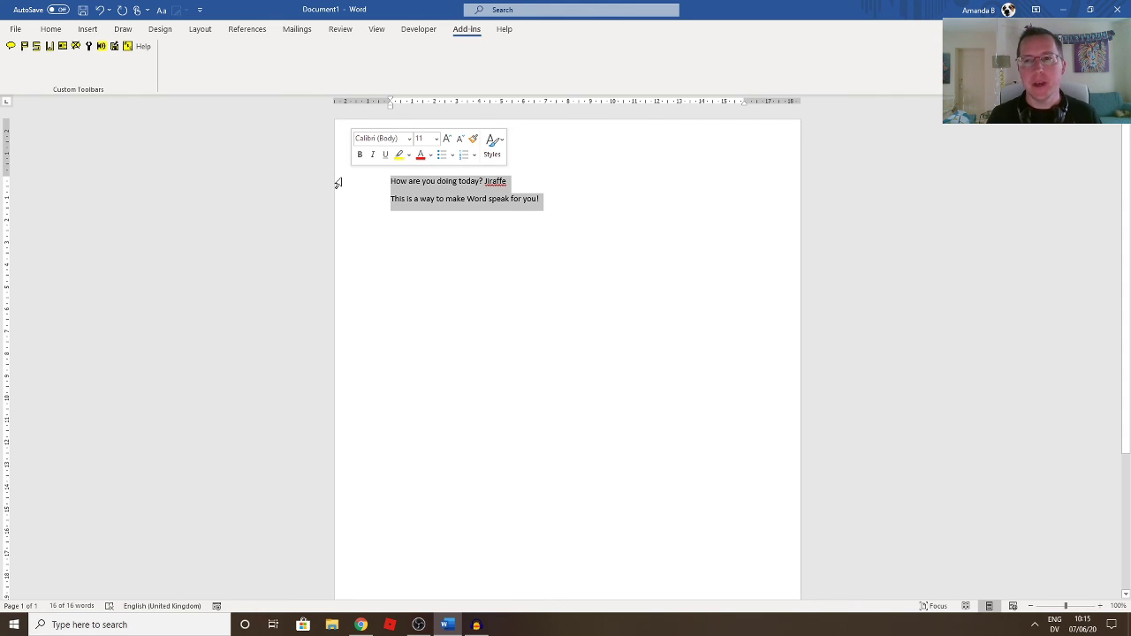
pyautogui.press('Delete')
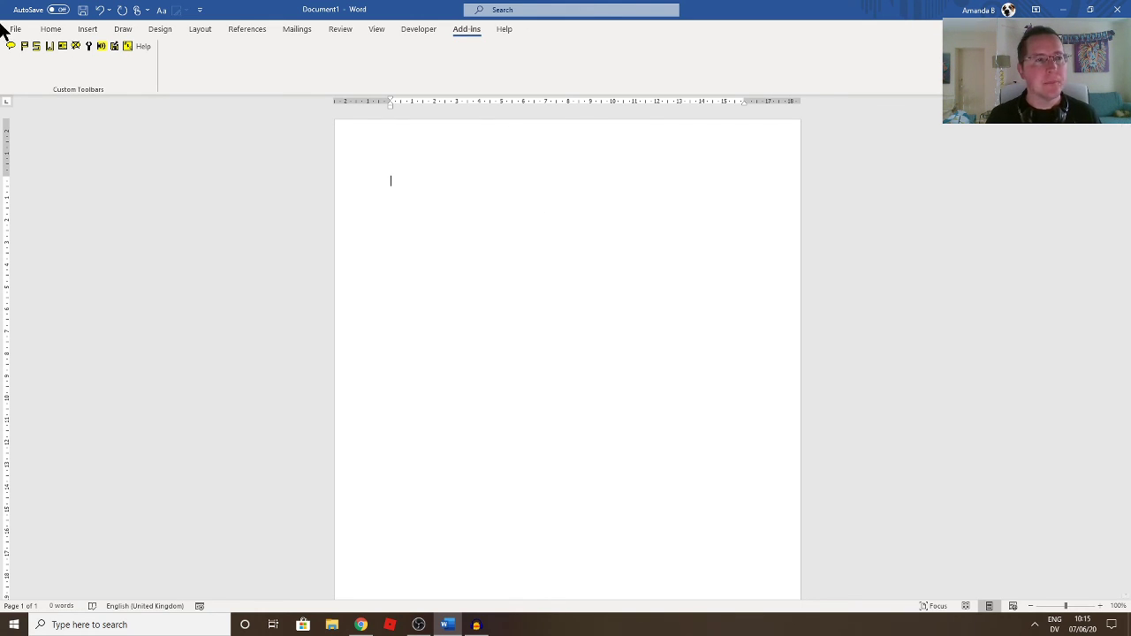
# Step: Review where the Immersive Reader, the added Speak command and the WordTalk toolbar are located on the ribbon
pyautogui.click(14, 30)
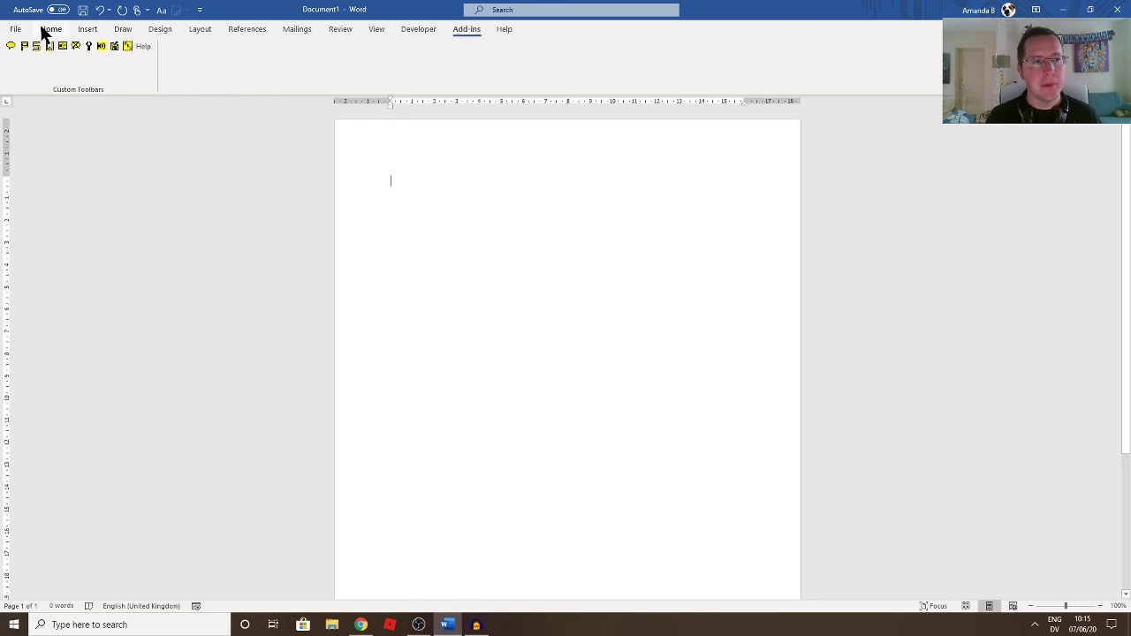
pyautogui.click(46, 29)
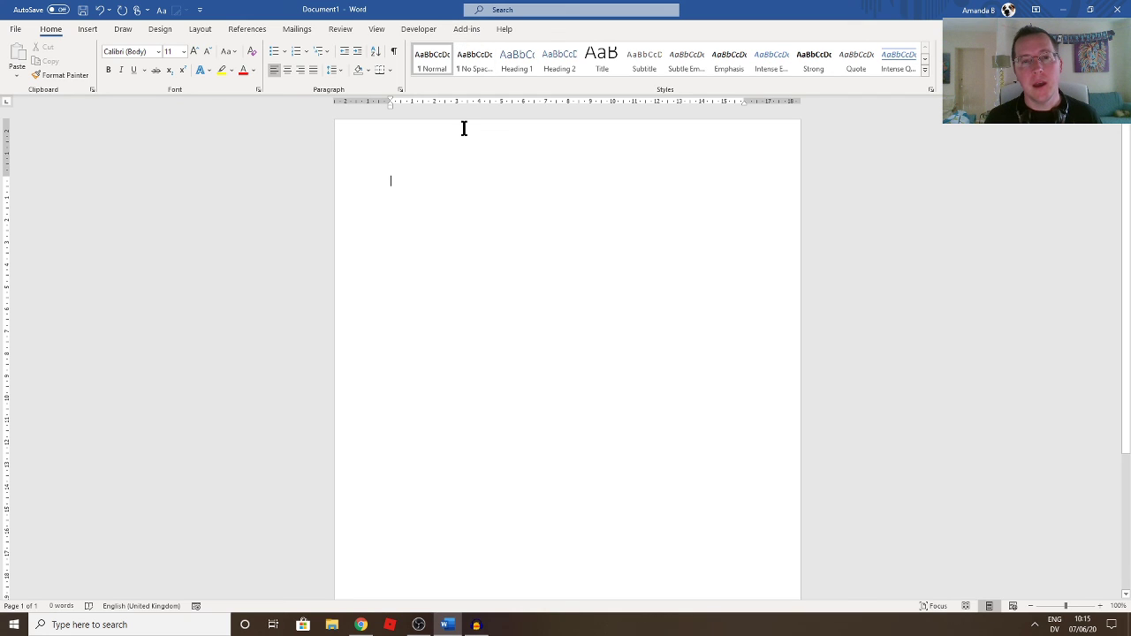
pyautogui.click(387, 26)
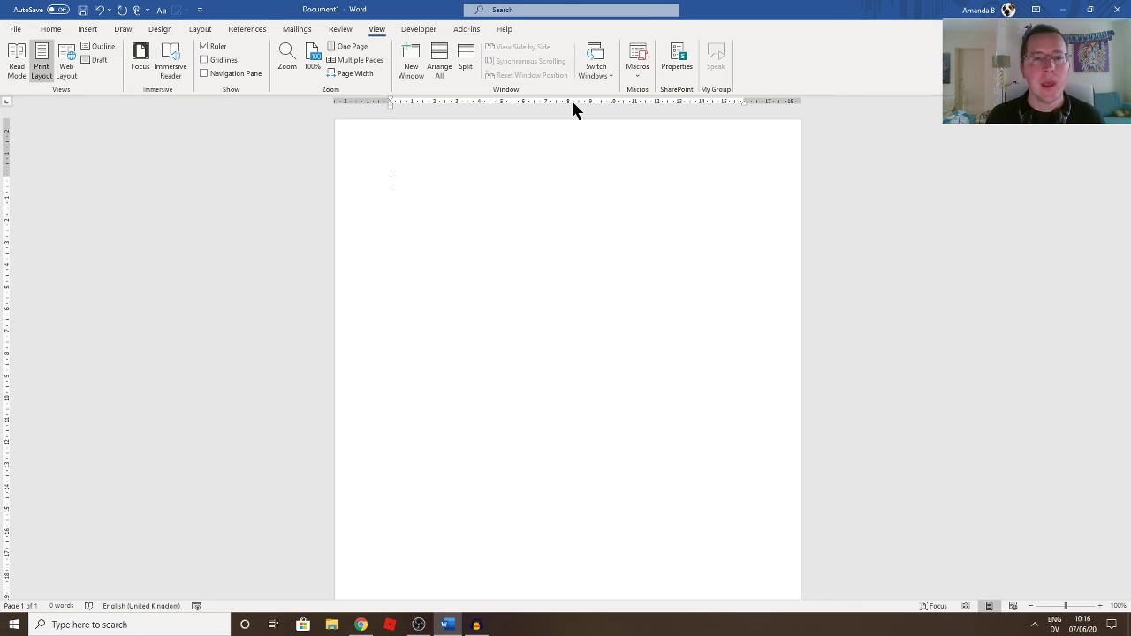
pyautogui.click(474, 31)
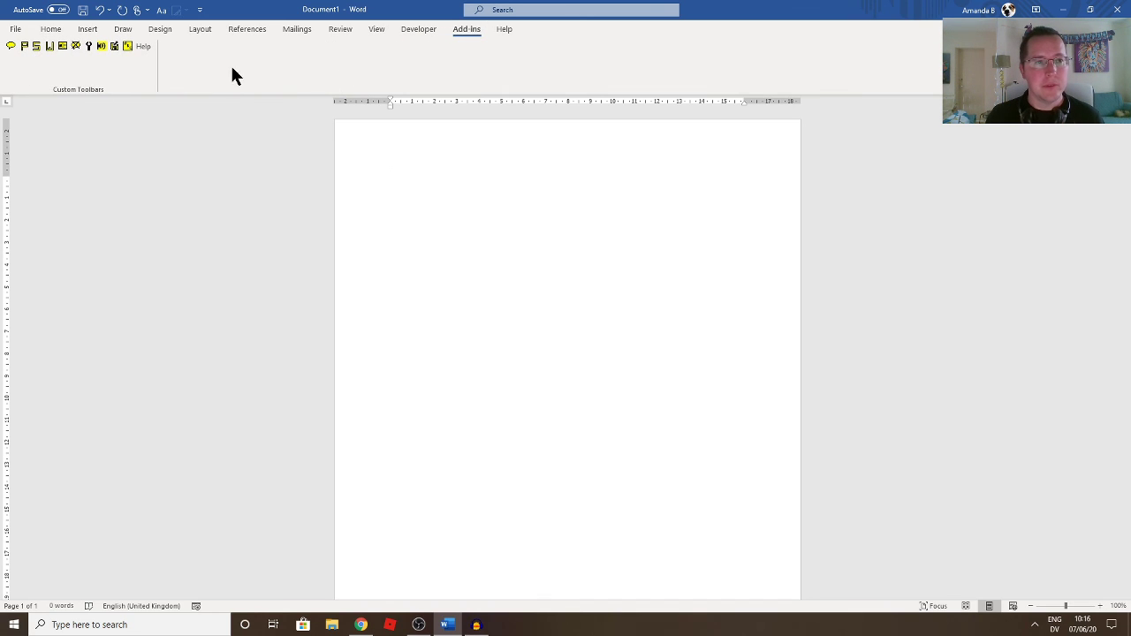